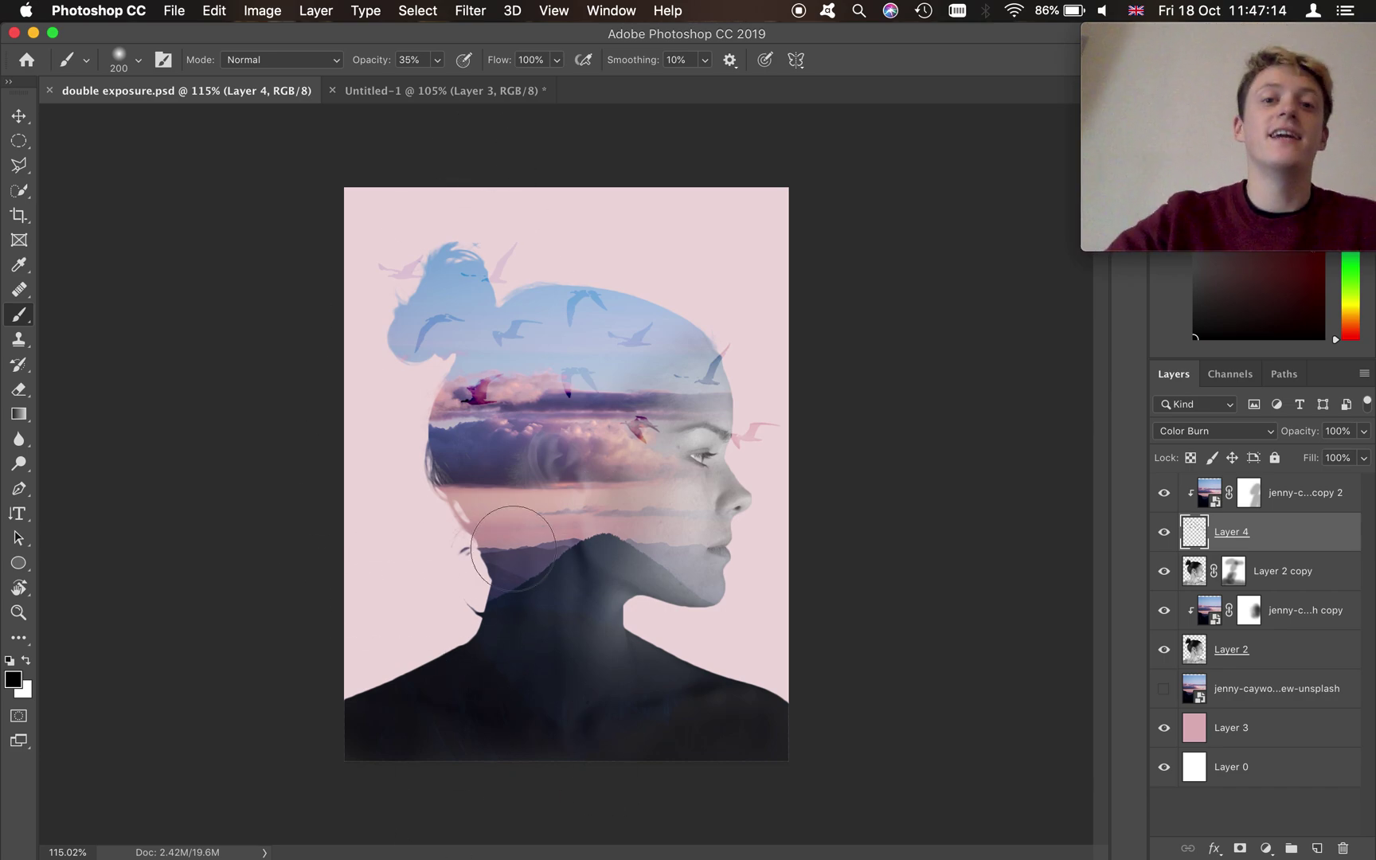
# Switch to the Untitled-1 document with the red-haired woman's profile photo.
pyautogui.click(404, 90)
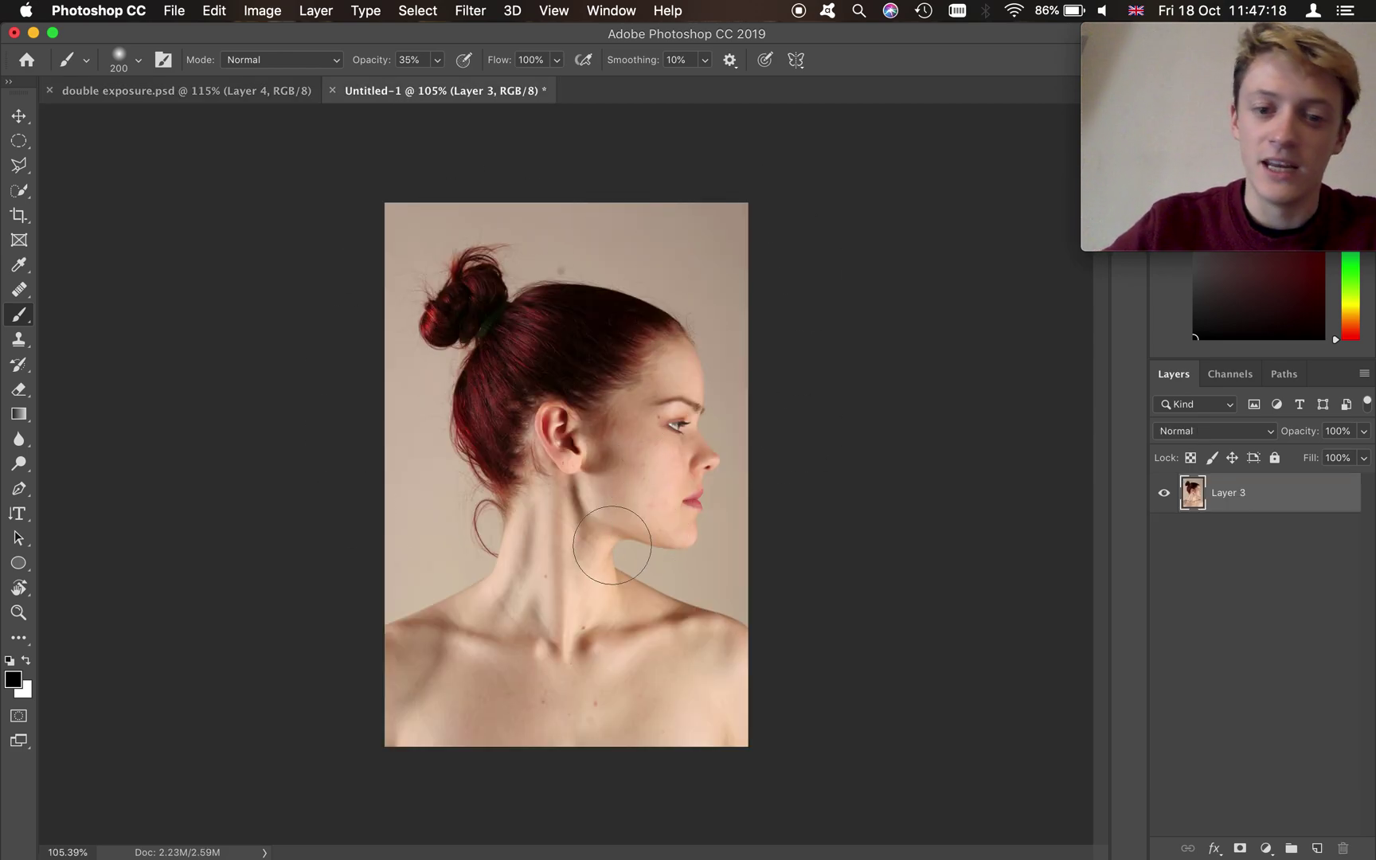
# Quick-select the background around her hair, face and neck, then invert to select the woman.
pyautogui.click(20, 192)
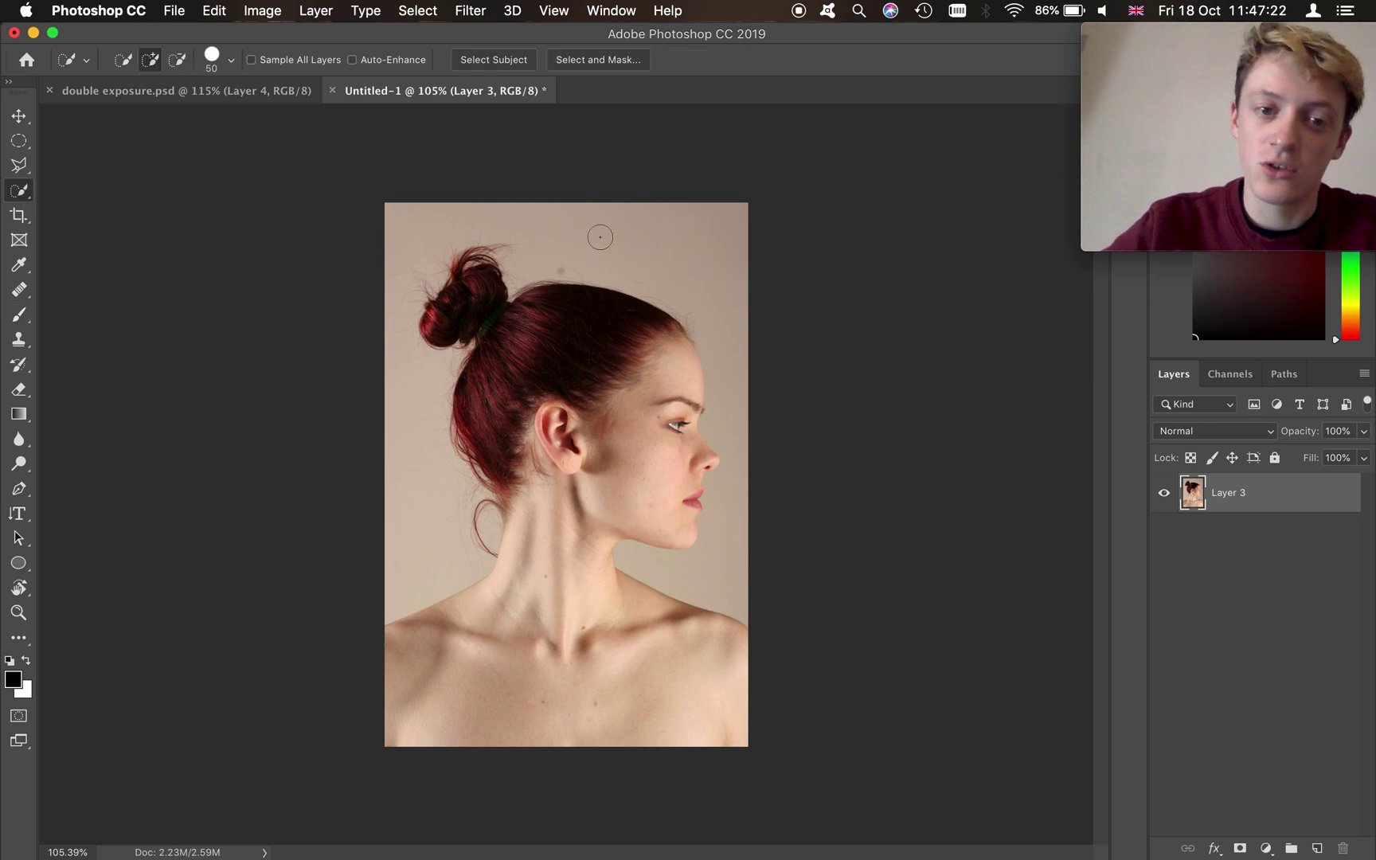
pyautogui.moveTo(725, 255)
pyautogui.mouseDown()
pyautogui.moveTo(454, 214)
pyautogui.moveTo(387, 313)
pyautogui.moveTo(387, 410)
pyautogui.moveTo(412, 416)
pyautogui.moveTo(413, 524)
pyautogui.mouseUp()
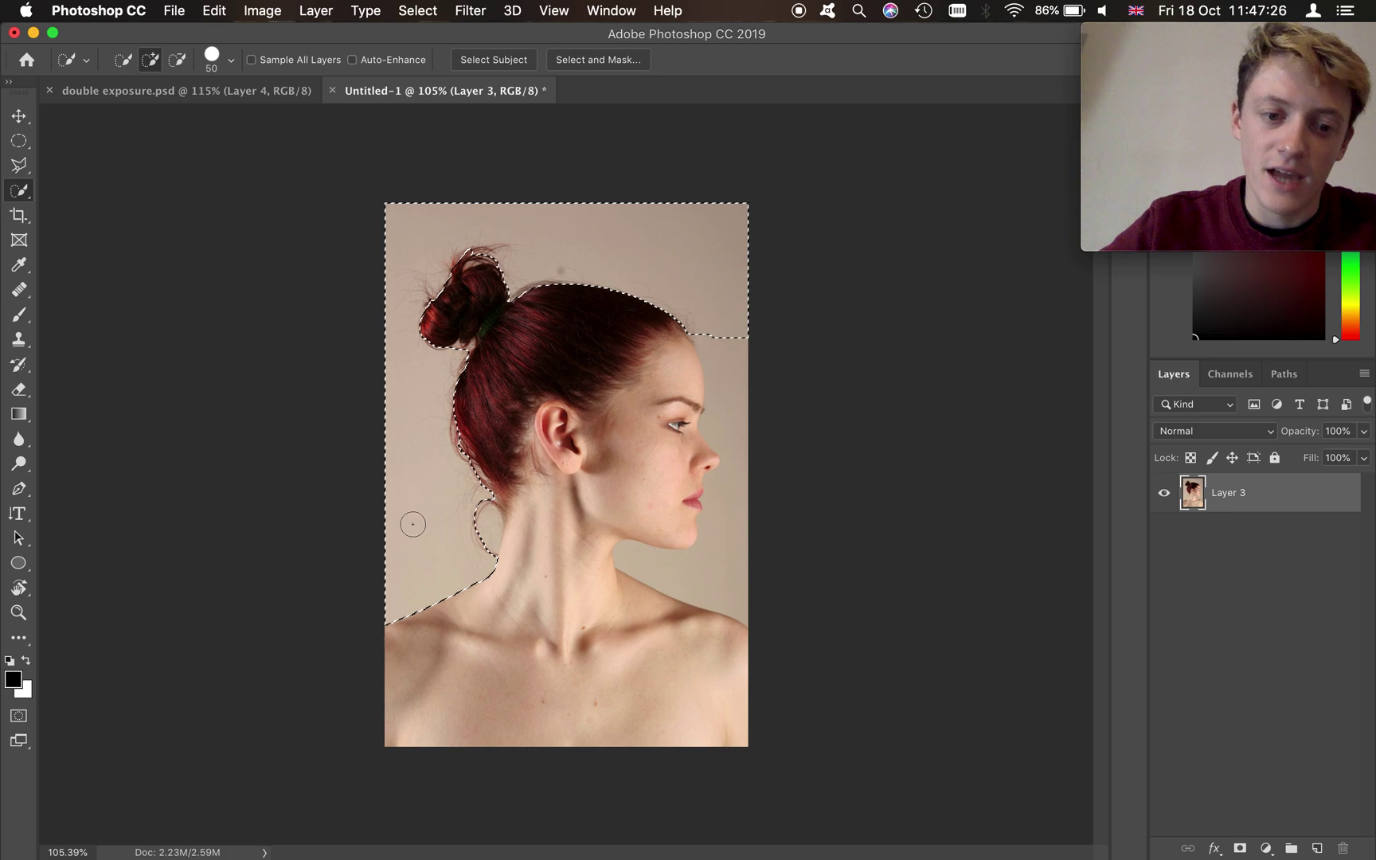
pyautogui.moveTo(731, 577)
pyautogui.mouseDown()
pyautogui.moveTo(713, 577)
pyautogui.moveTo(737, 557)
pyautogui.mouseUp()
pyautogui.moveTo(744, 480)
pyautogui.mouseDown()
pyautogui.moveTo(677, 569)
pyautogui.moveTo(699, 605)
pyautogui.mouseUp()
pyautogui.moveTo(476, 521); pyautogui.dragTo(476, 552)
pyautogui.press('super+shift+i')
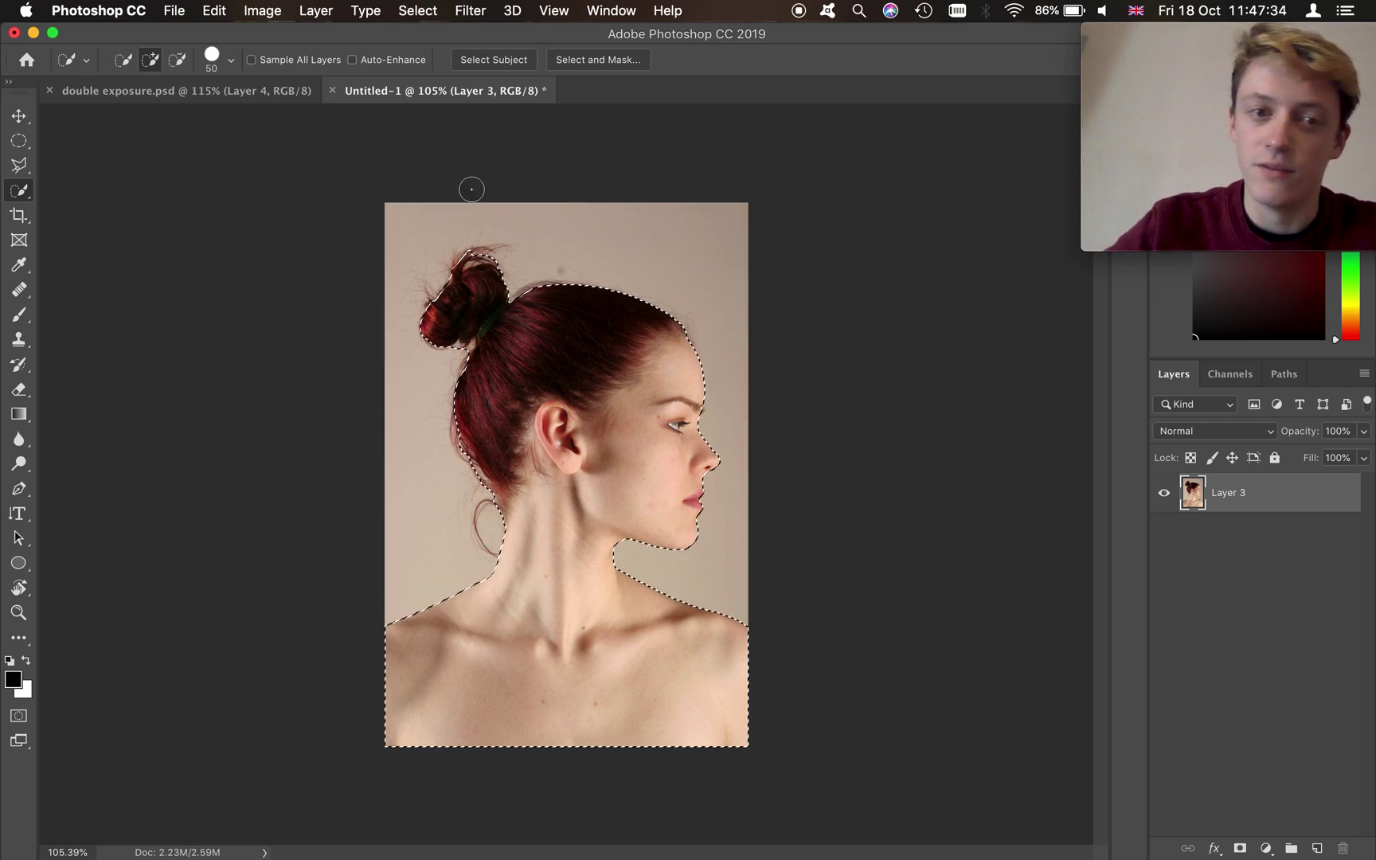
pyautogui.click(597, 63)
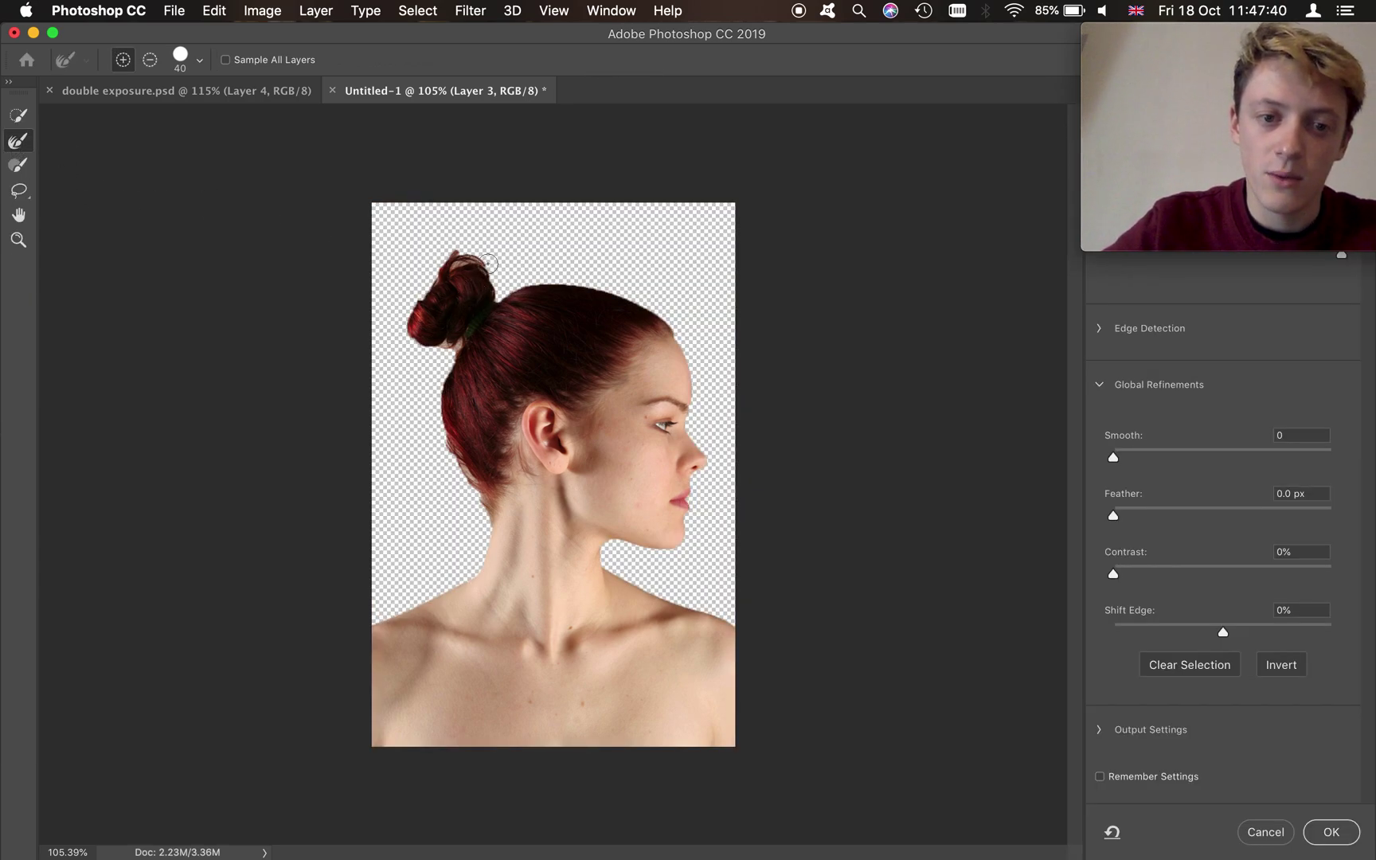
# Refine the hair edges, set Contrast 10% and Smooth 6, and output to new Layer 4.
pyautogui.moveTo(428, 275); pyautogui.dragTo(460, 257)
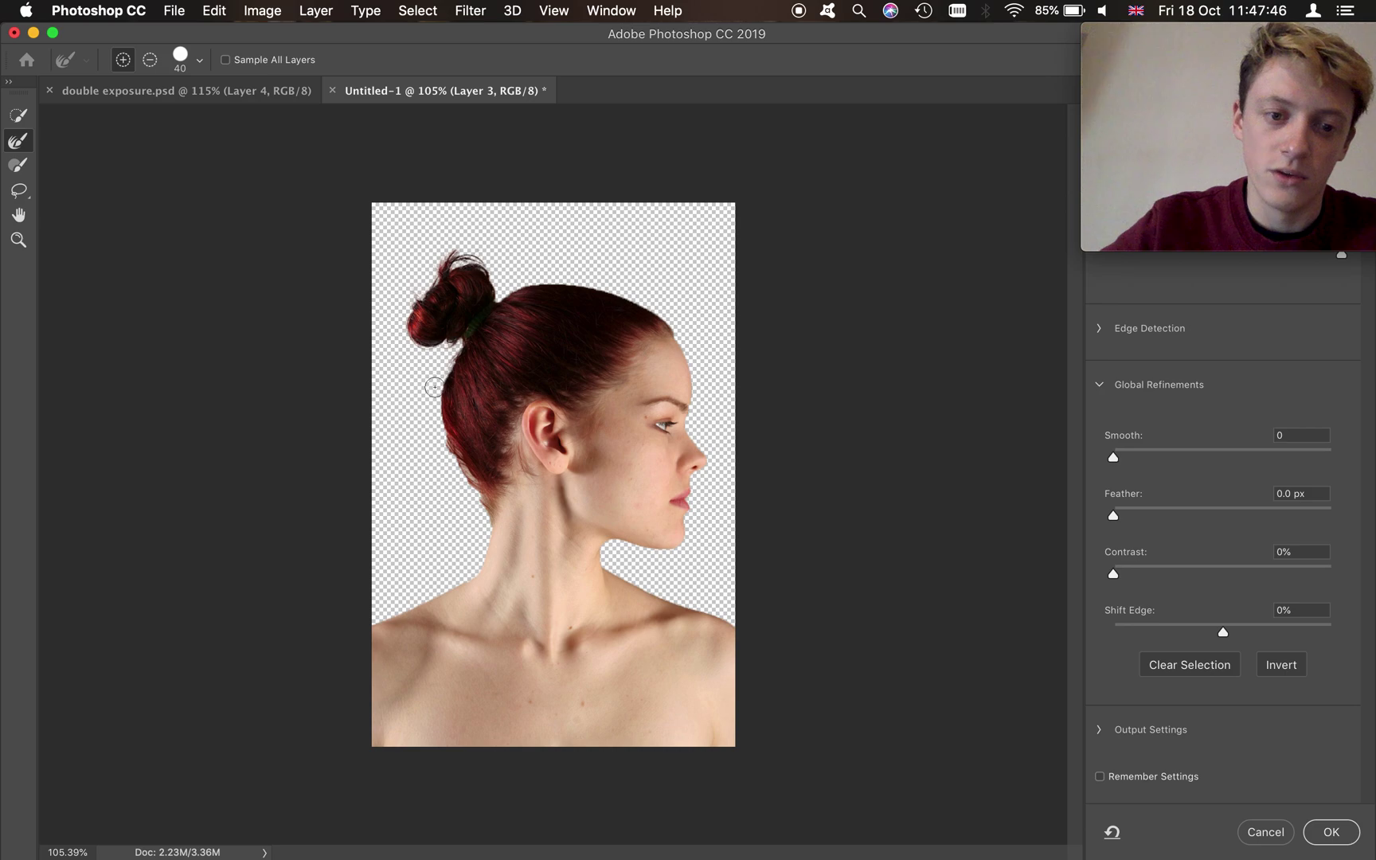
pyautogui.moveTo(442, 434); pyautogui.dragTo(468, 480)
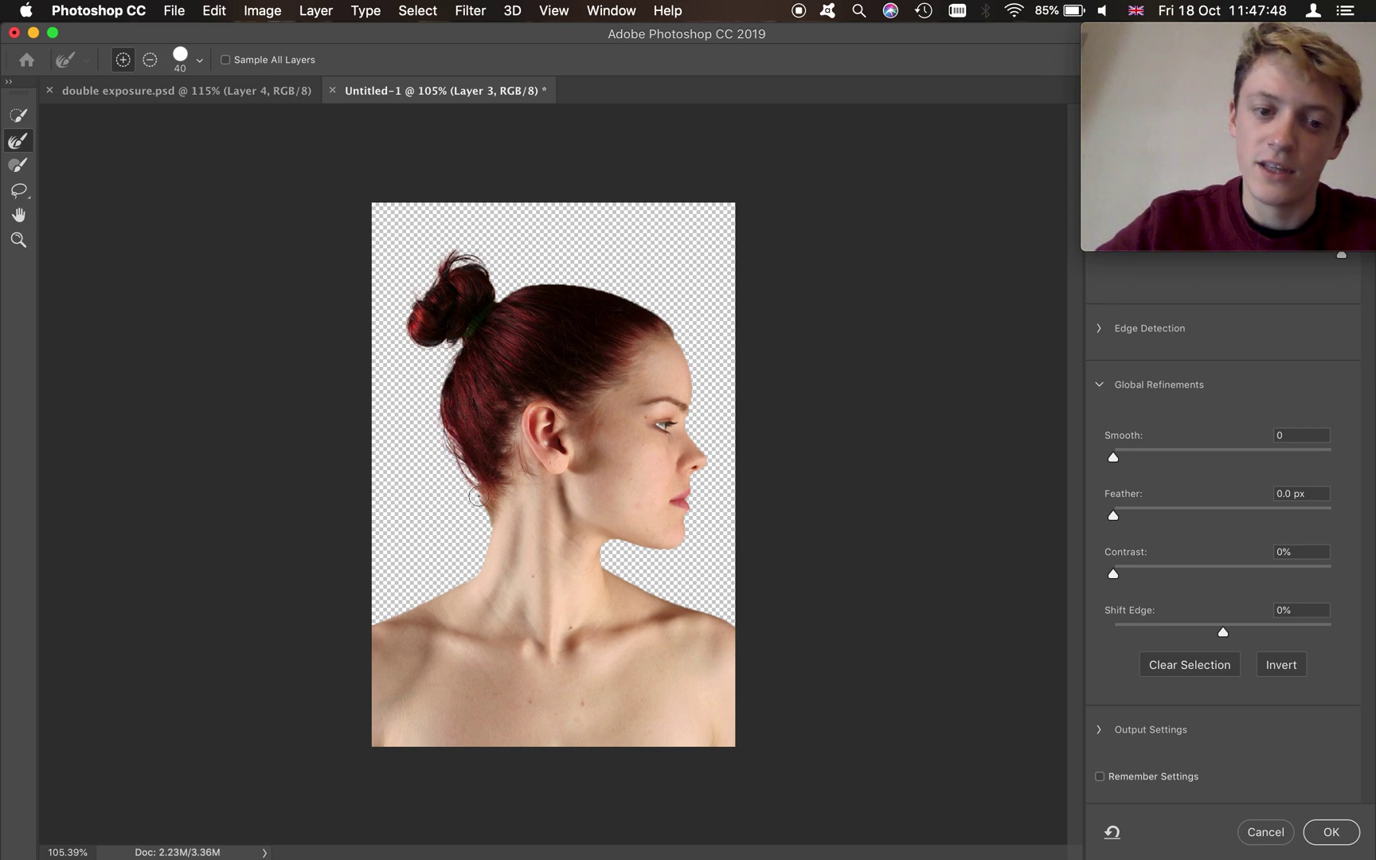
pyautogui.moveTo(637, 301); pyautogui.dragTo(520, 282)
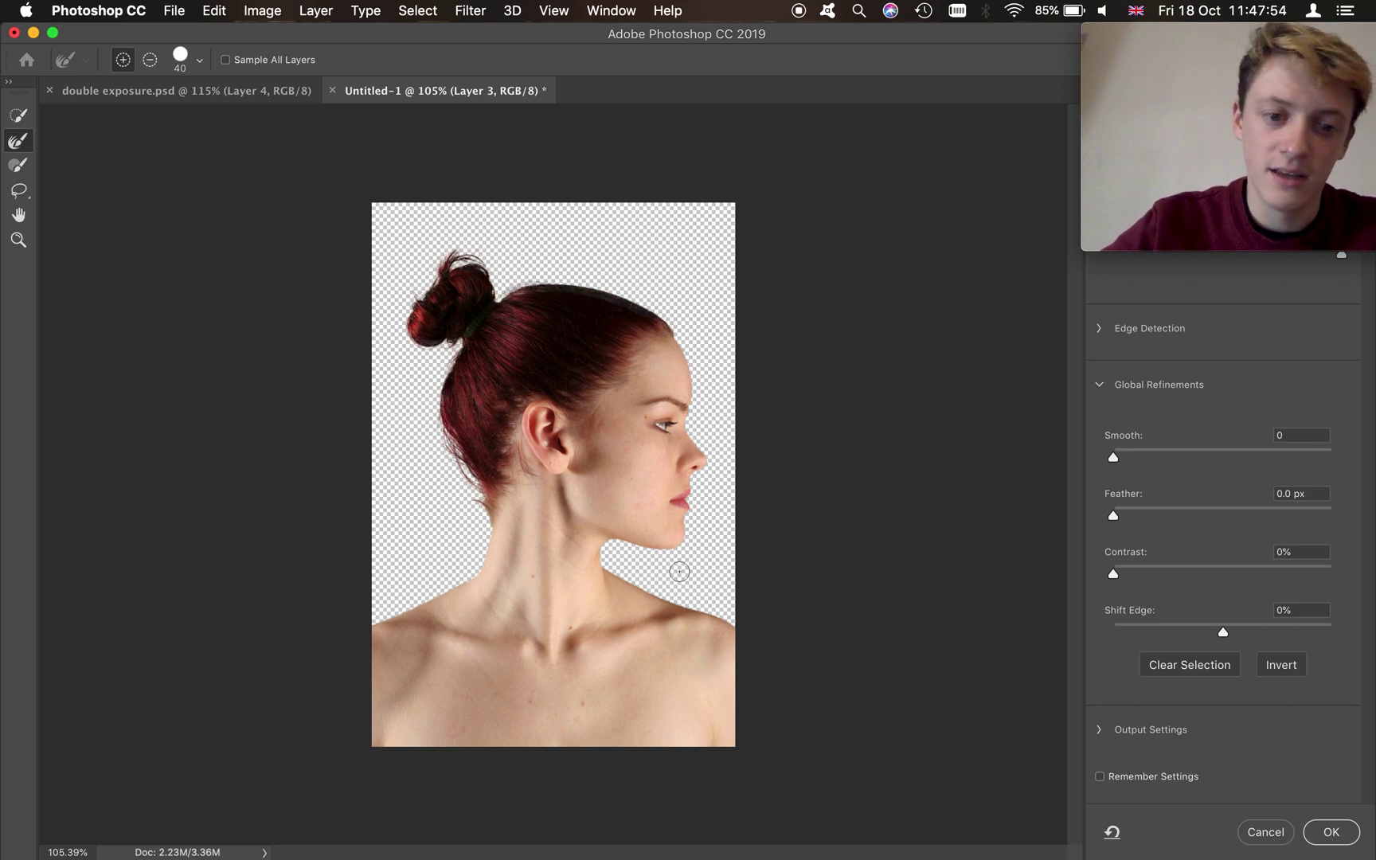
pyautogui.moveTo(1129, 572); pyautogui.dragTo(1137, 570)
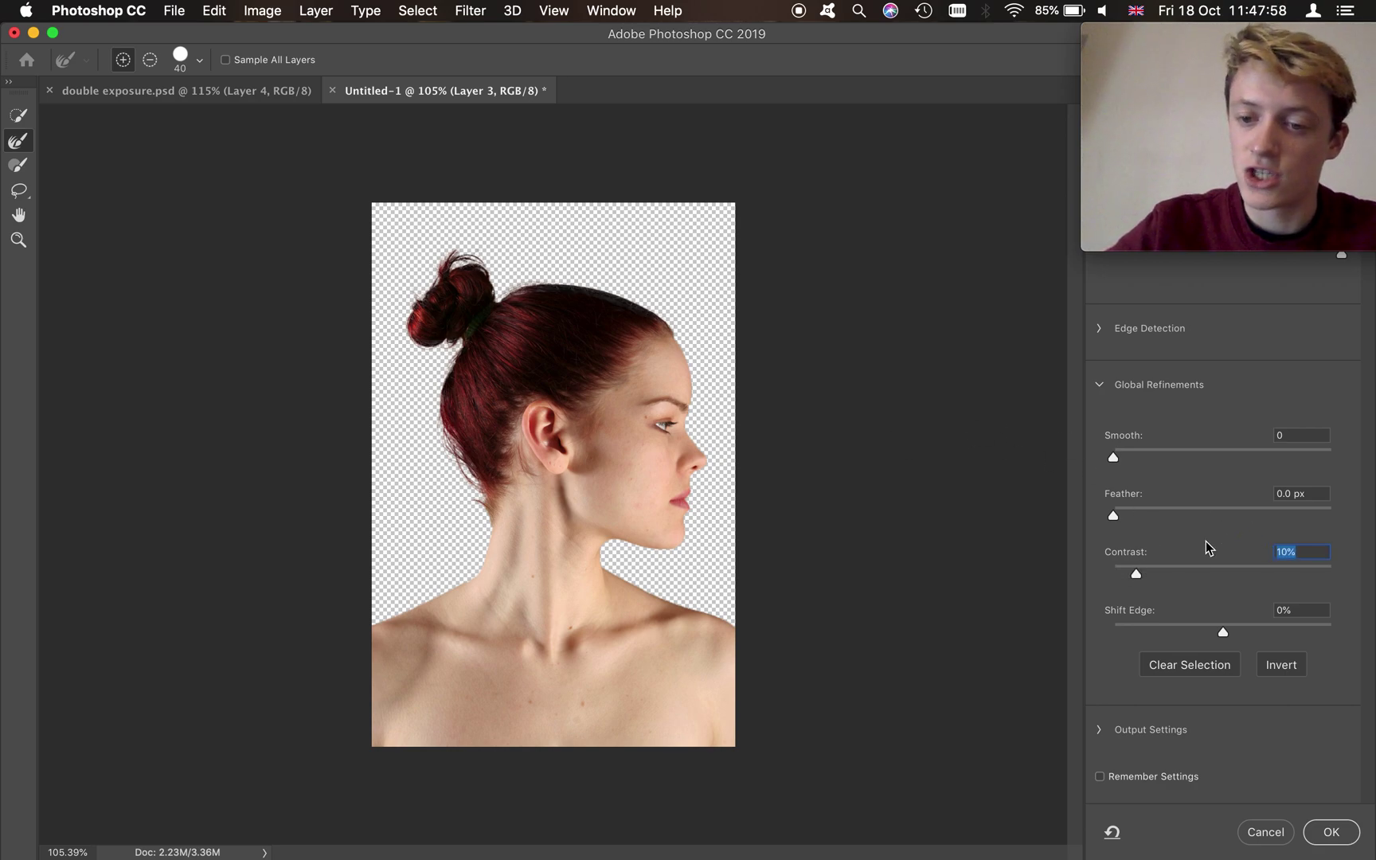
pyautogui.moveTo(1130, 451); pyautogui.dragTo(1126, 450)
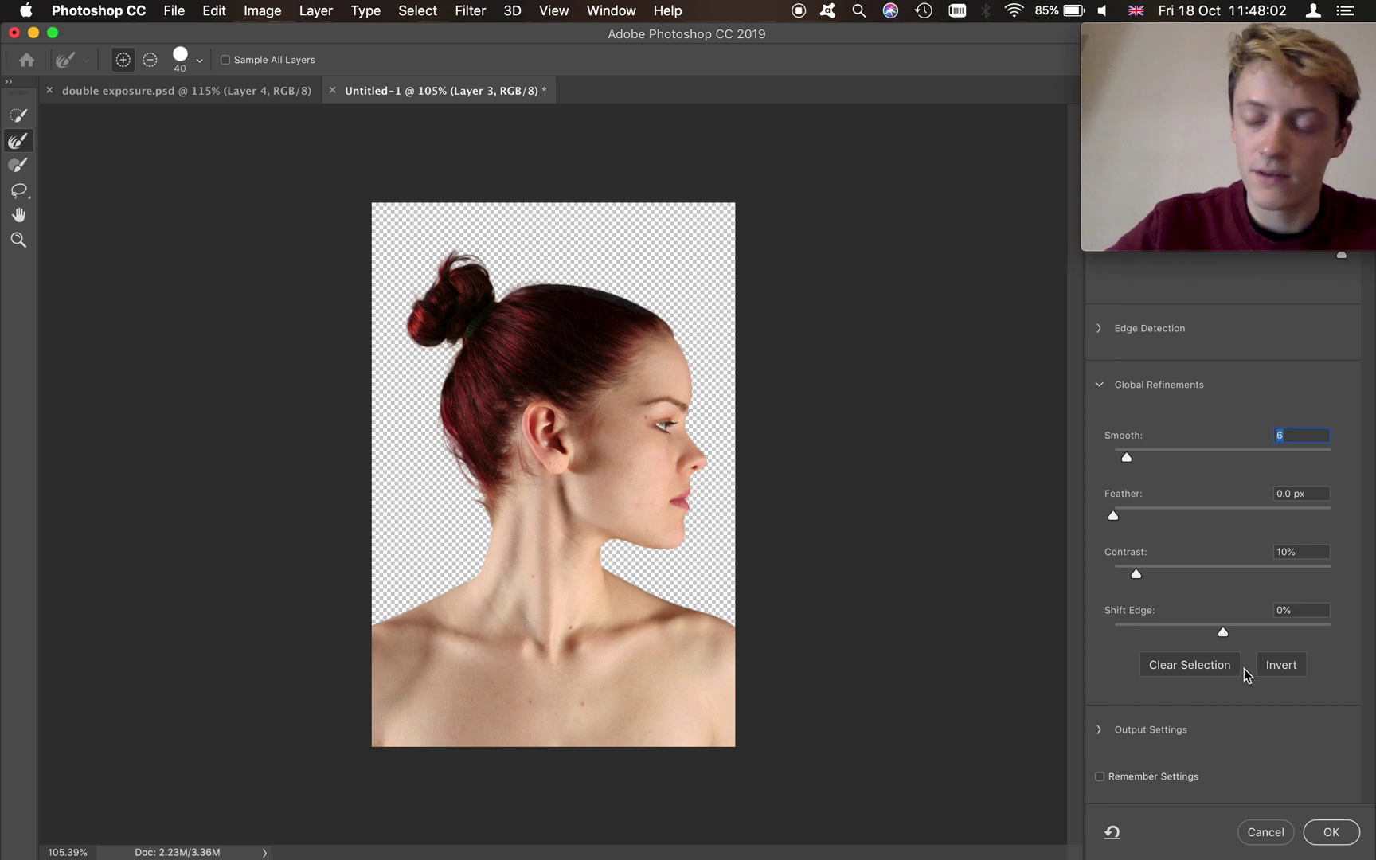
pyautogui.click(1329, 828)
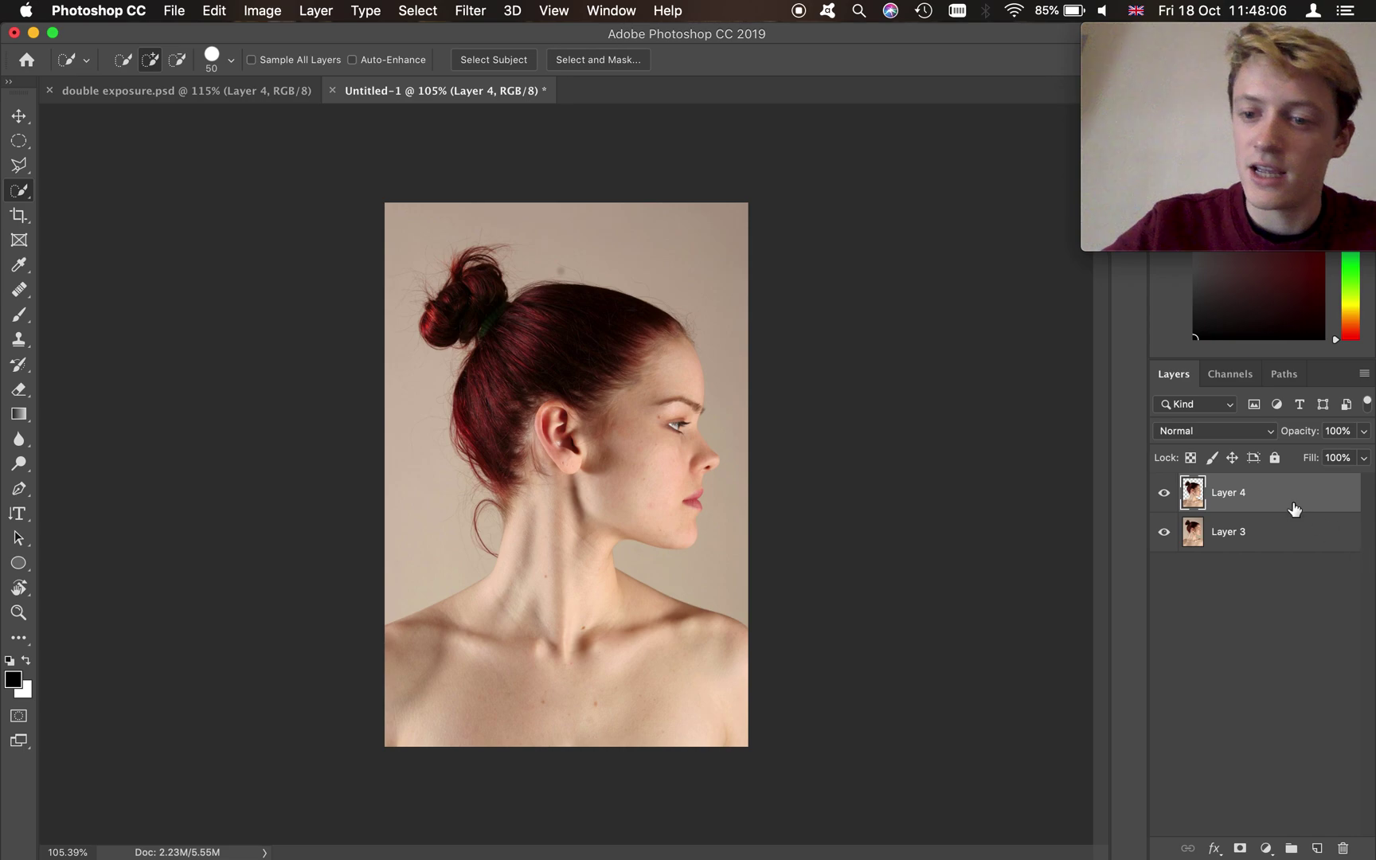
# Delete the original Layer 3 and desaturate the Layer 4 cut-out to black and white.
pyautogui.click(1282, 530)
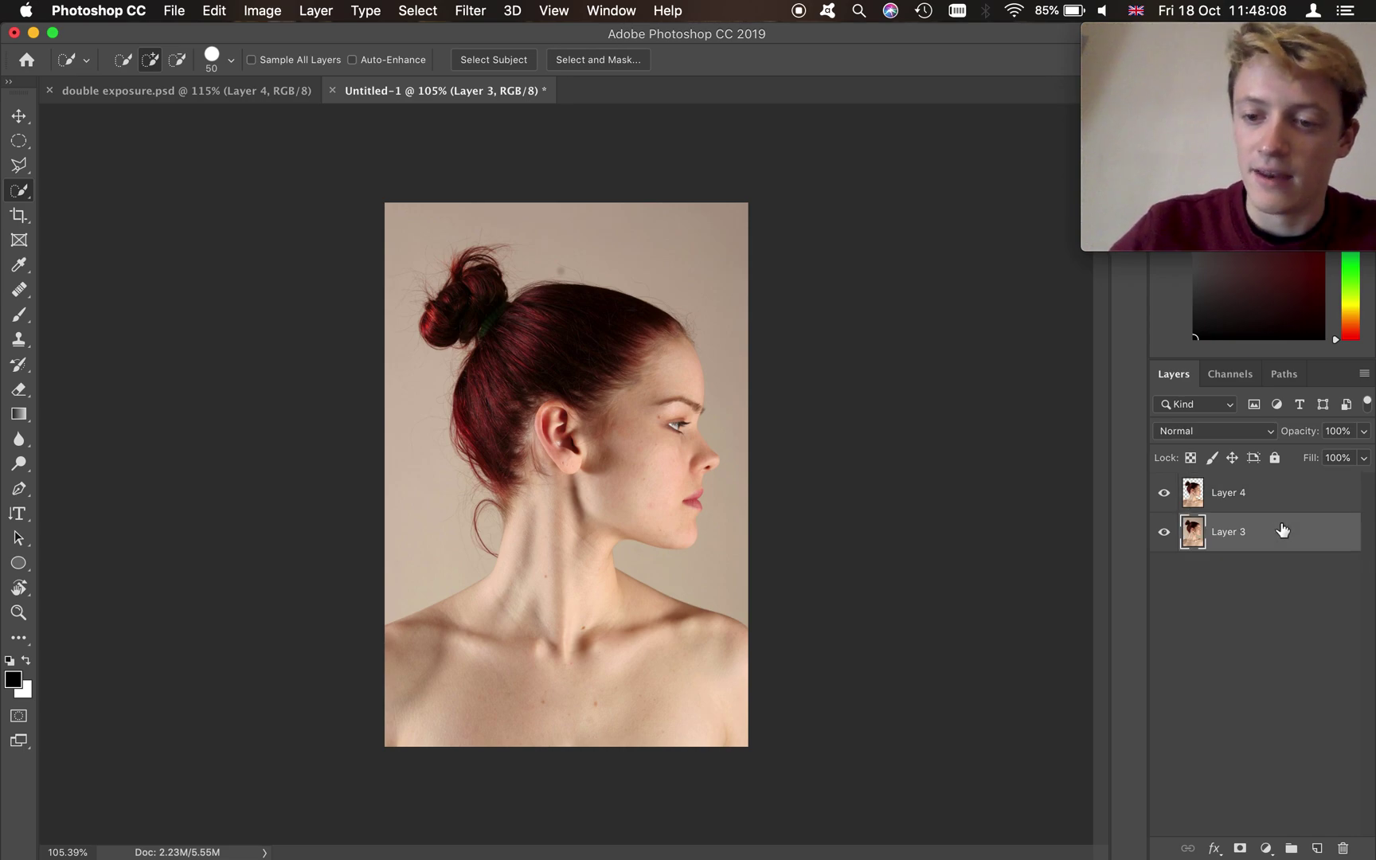
pyautogui.press('Delete')
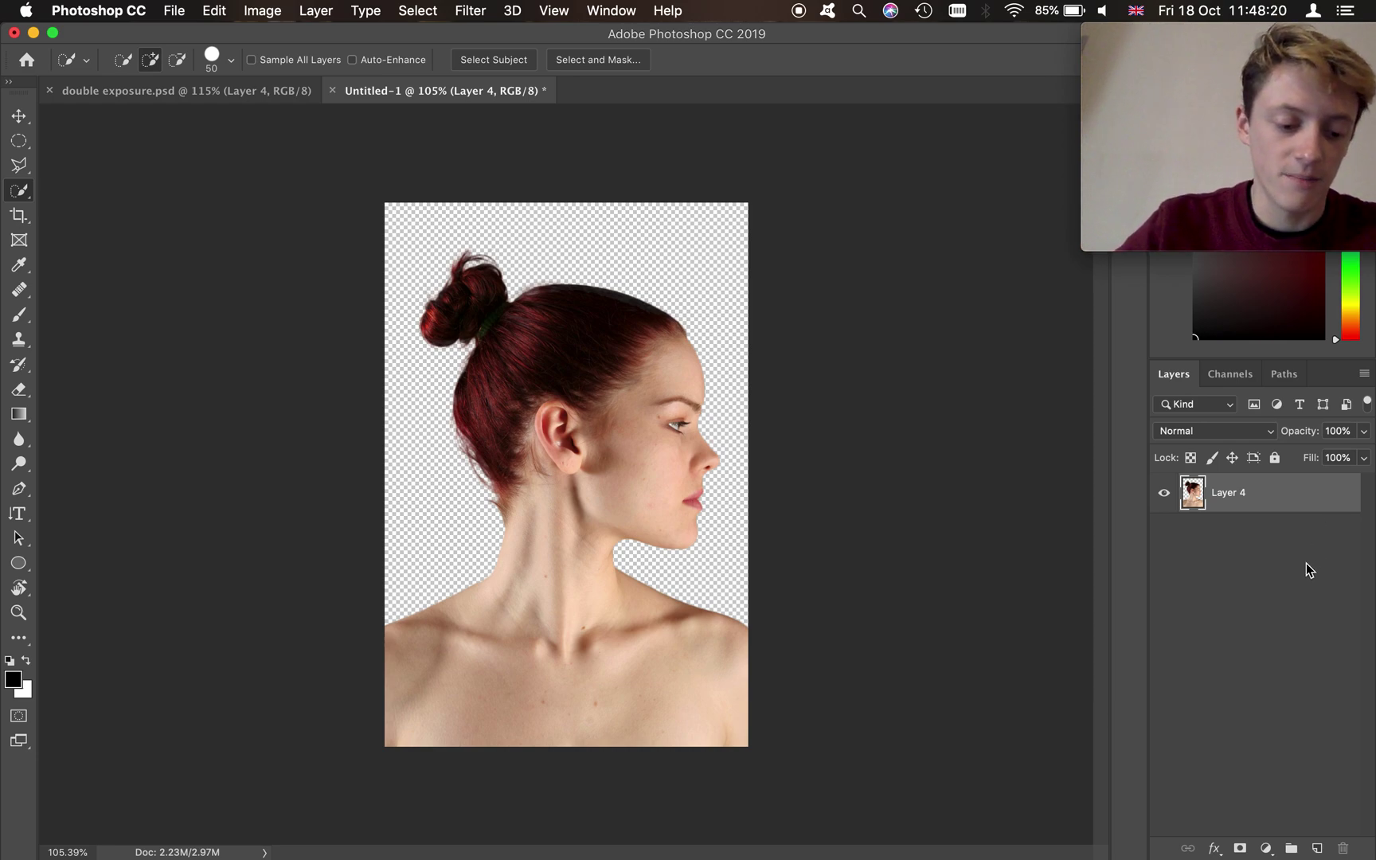
pyautogui.press('super+shift+u')
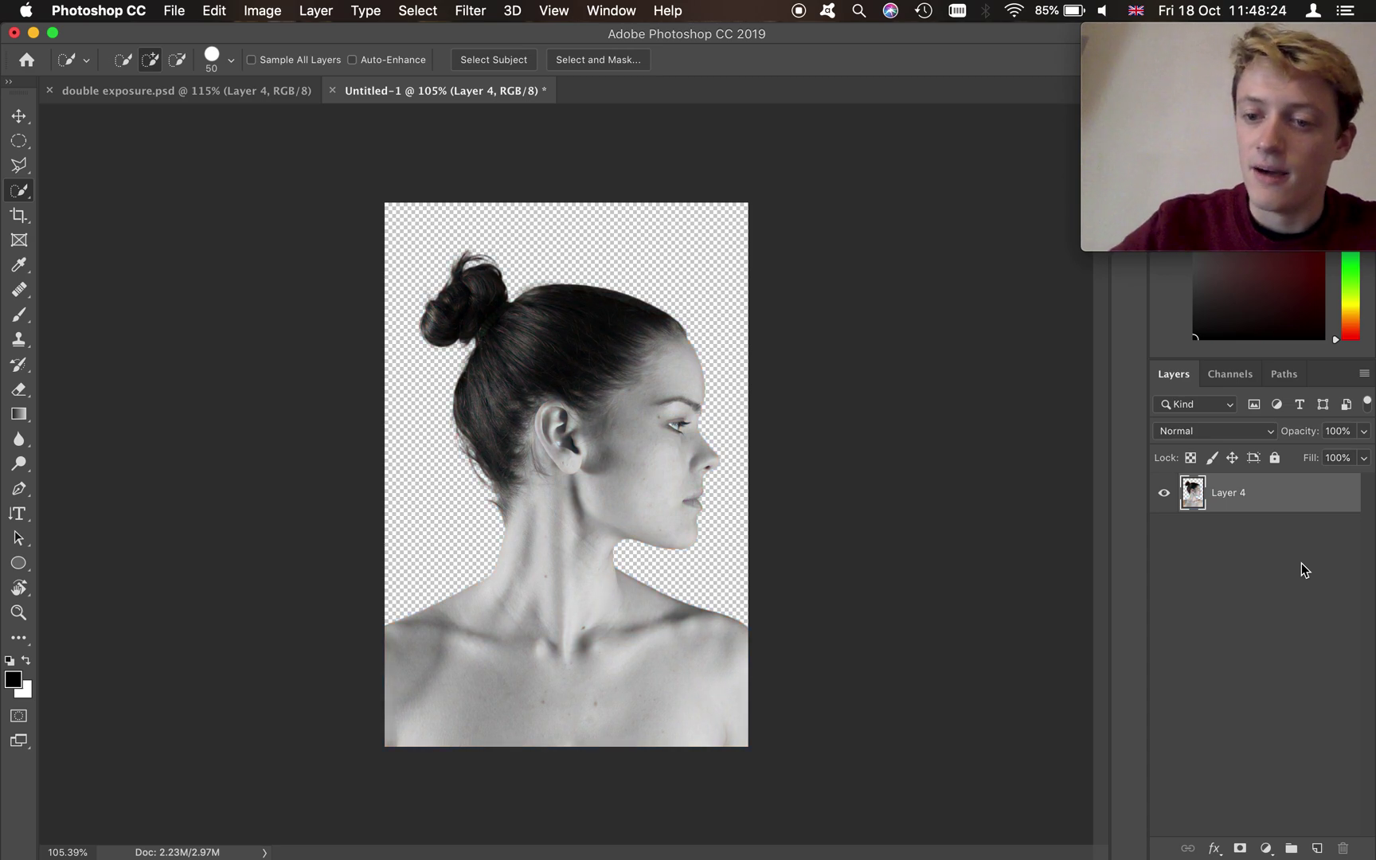
pyautogui.click(219, 99)
# Duplicate the jenny-caywood mountain layer into the Untitled-1 document.
pyautogui.click(1295, 705)
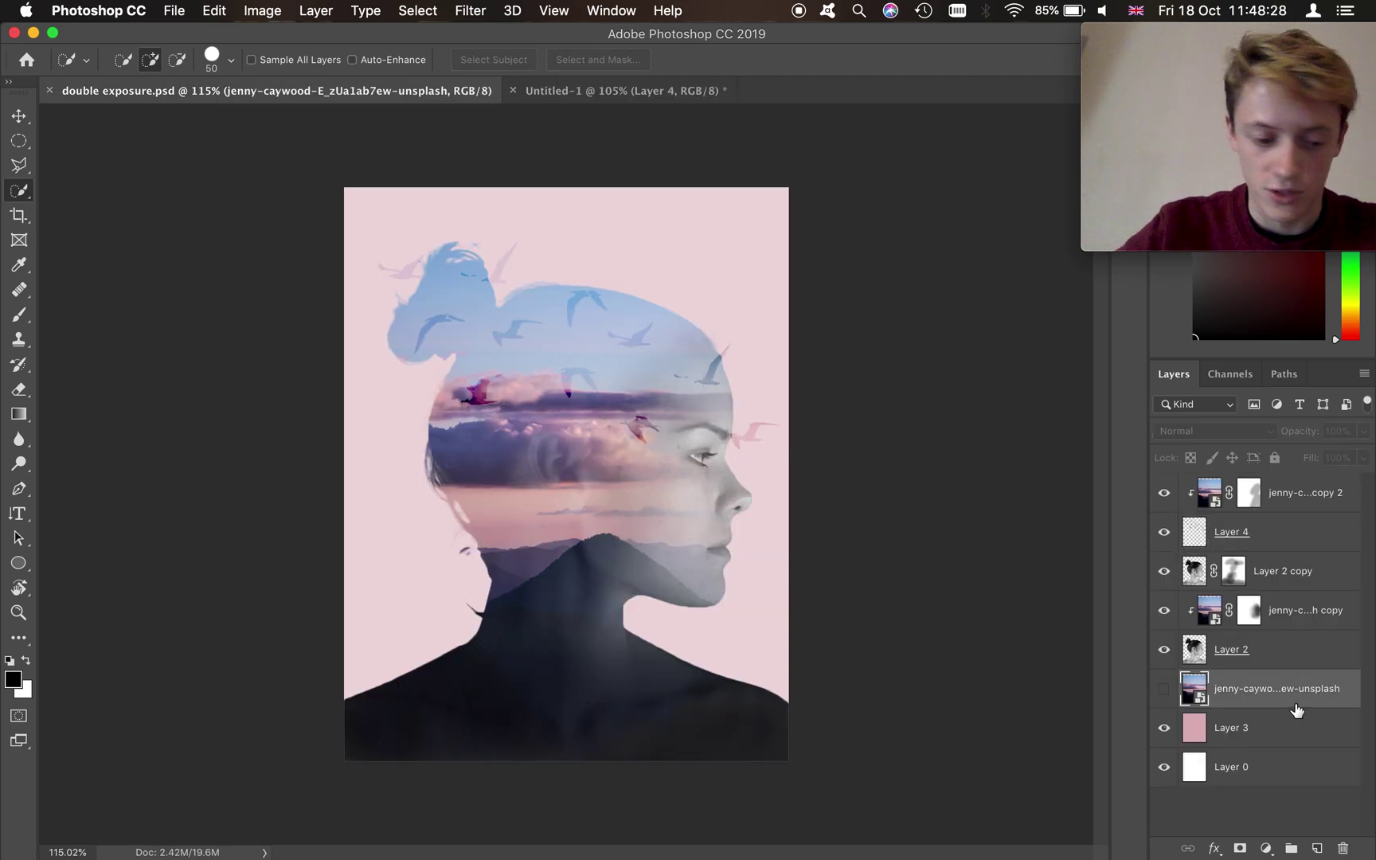
pyautogui.rightClick(1296, 707)
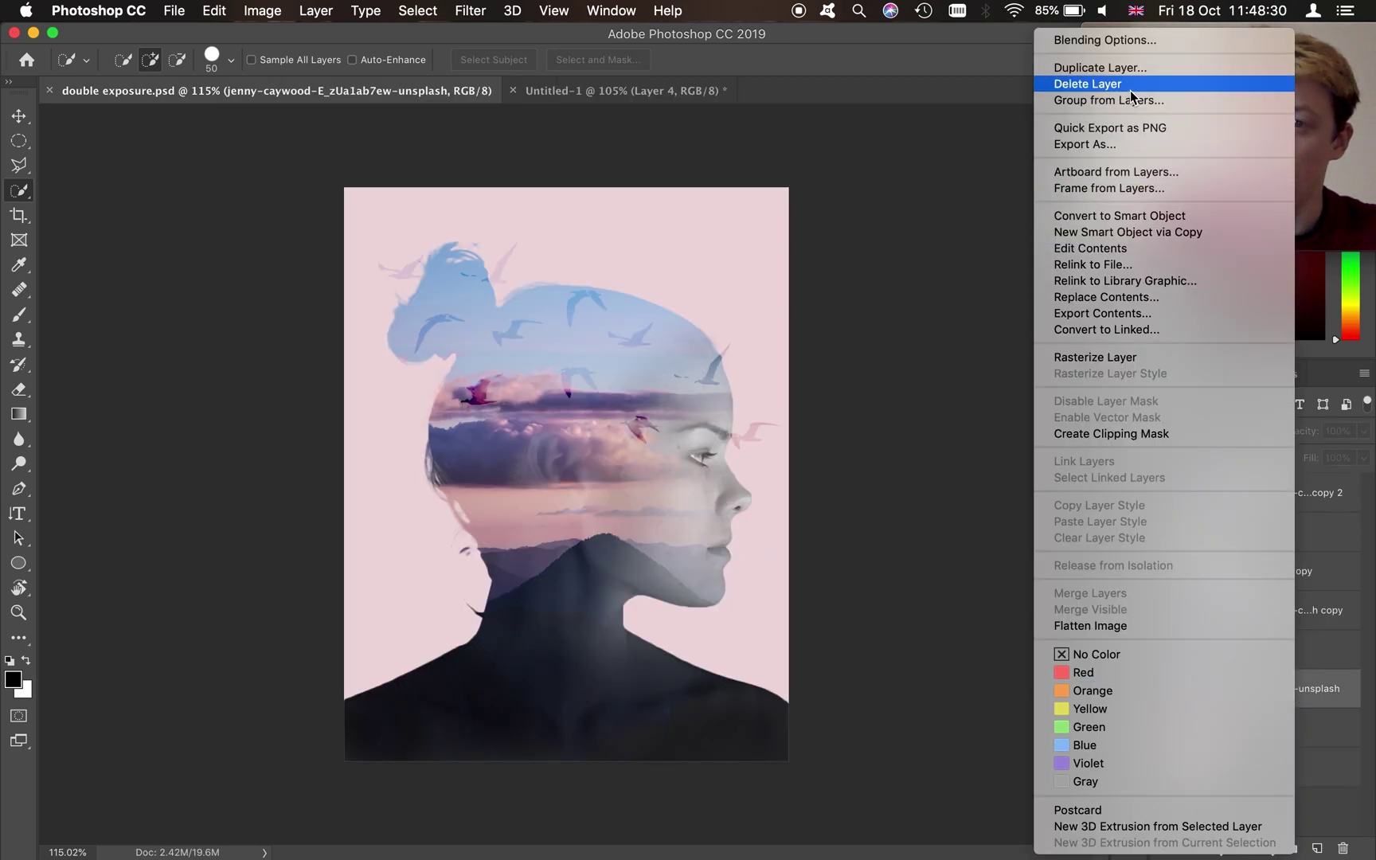
pyautogui.click(1107, 68)
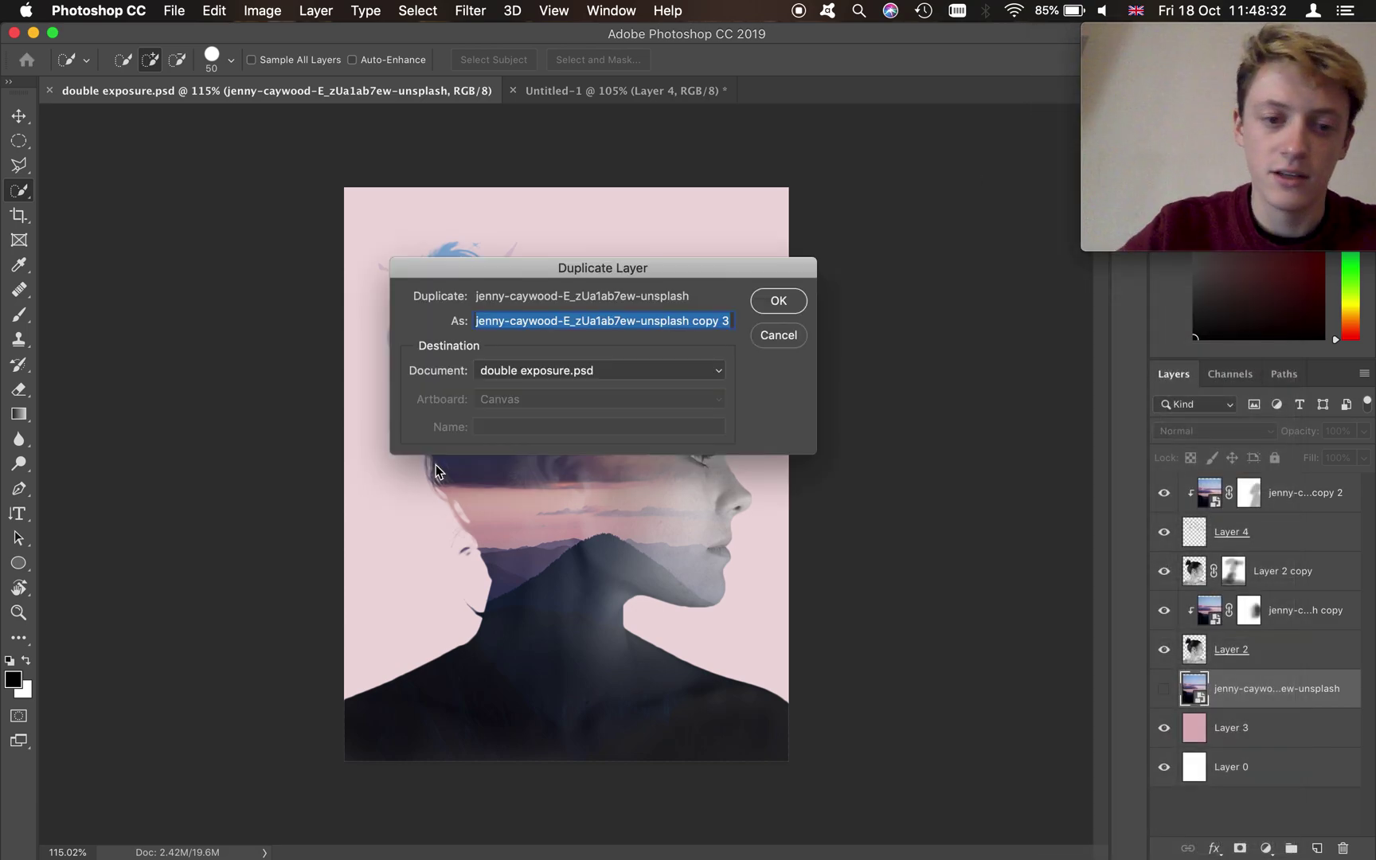
pyautogui.click(571, 369)
pyautogui.click(586, 386)
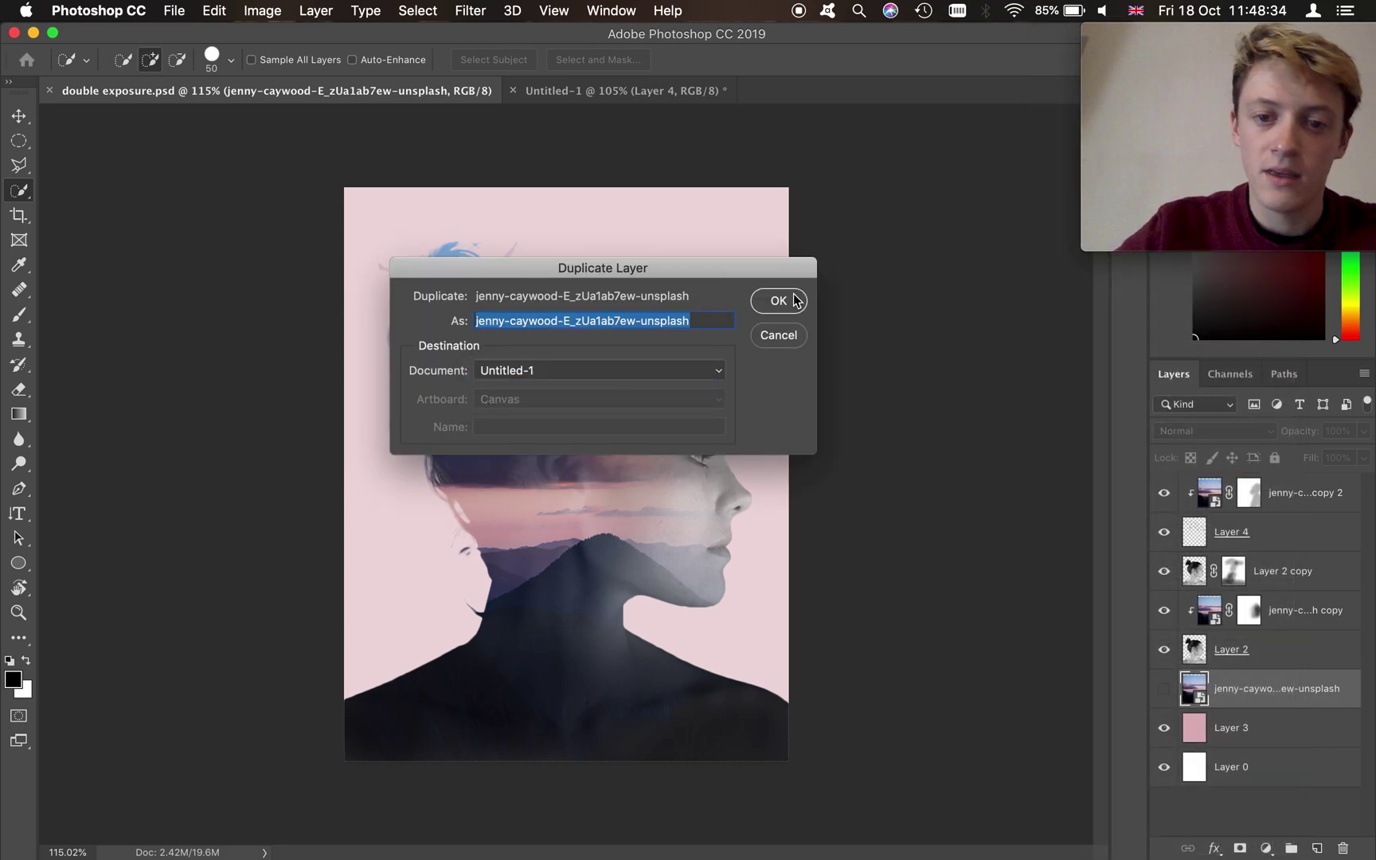
pyautogui.click(778, 300)
# In Untitled-1, show the mountain photo and transform it slightly lower on the canvas.
pyautogui.click(628, 91)
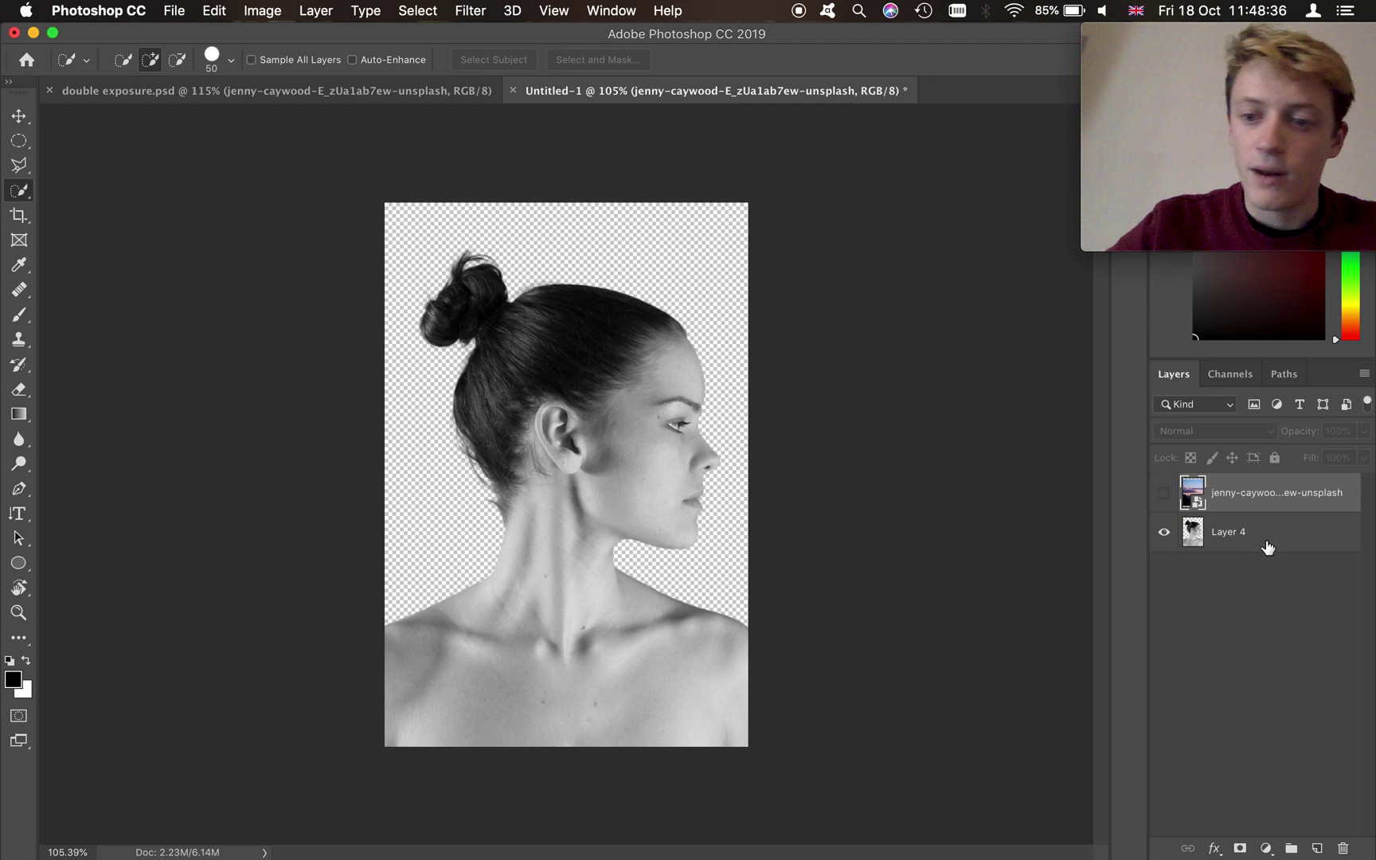
pyautogui.click(1163, 492)
pyautogui.press('super+t')
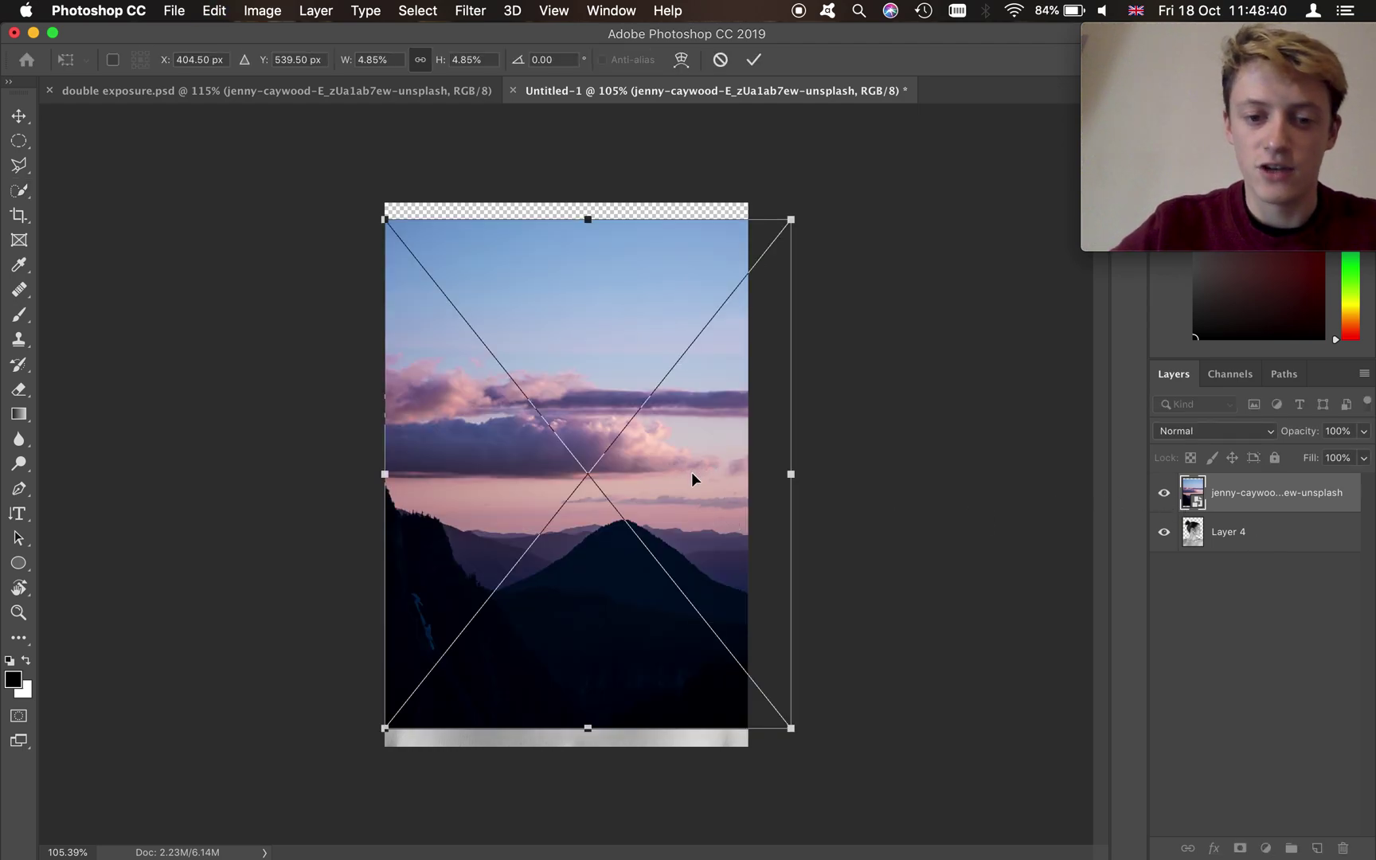
pyautogui.moveTo(691, 473); pyautogui.dragTo(688, 491)
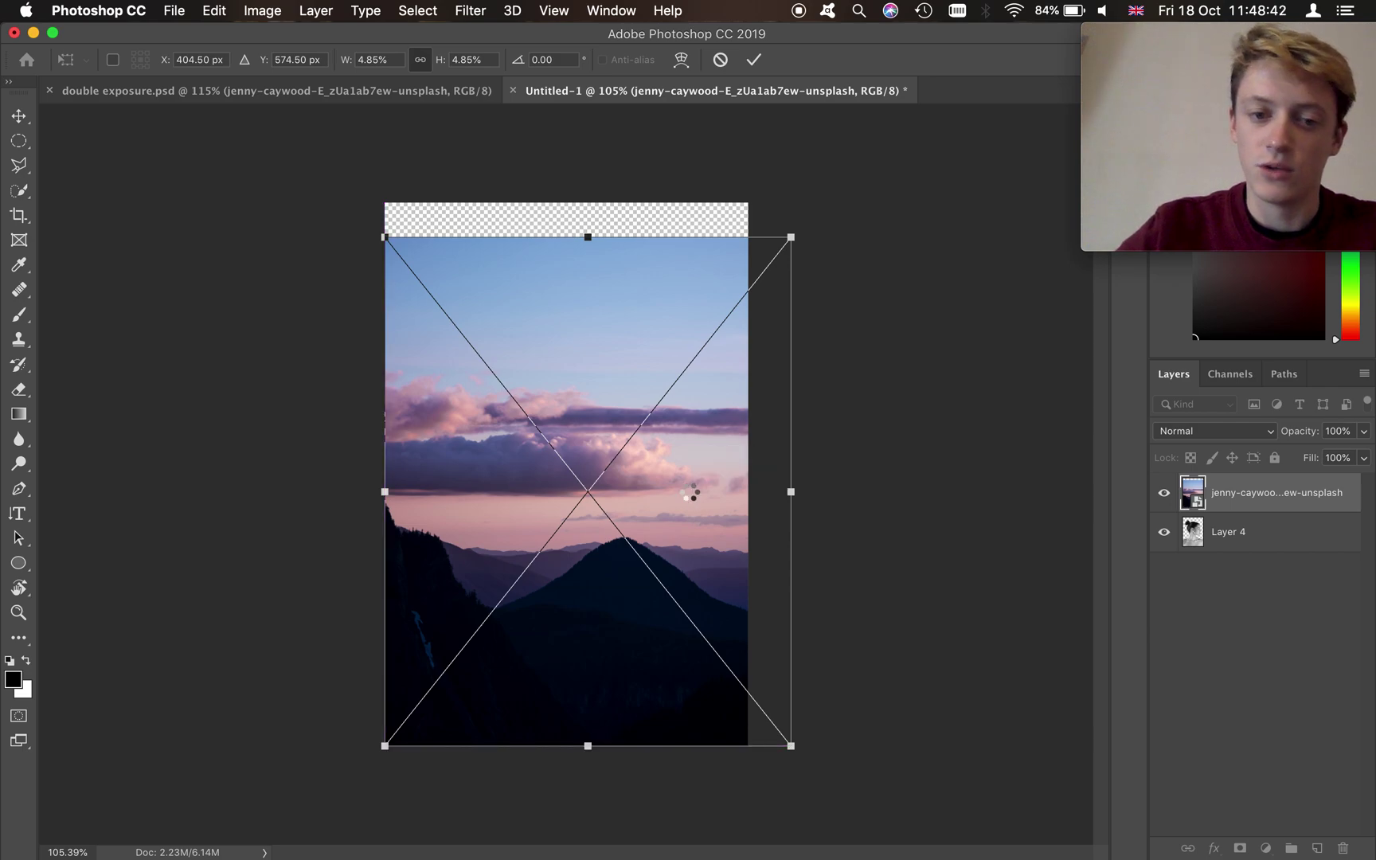
pyautogui.press('Return')
pyautogui.press('w')
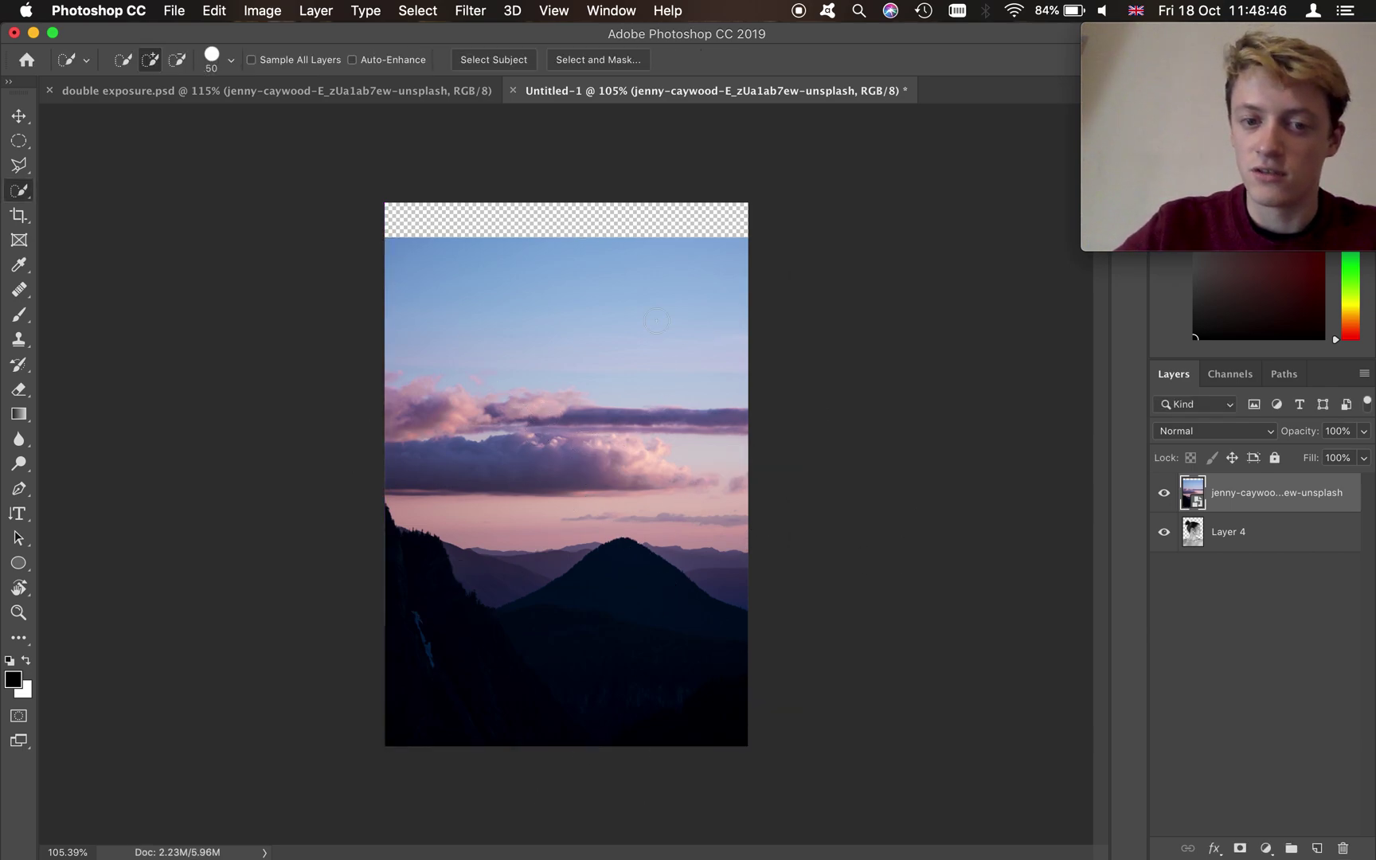
pyautogui.moveTo(1261, 536); pyautogui.dragTo(1286, 508)
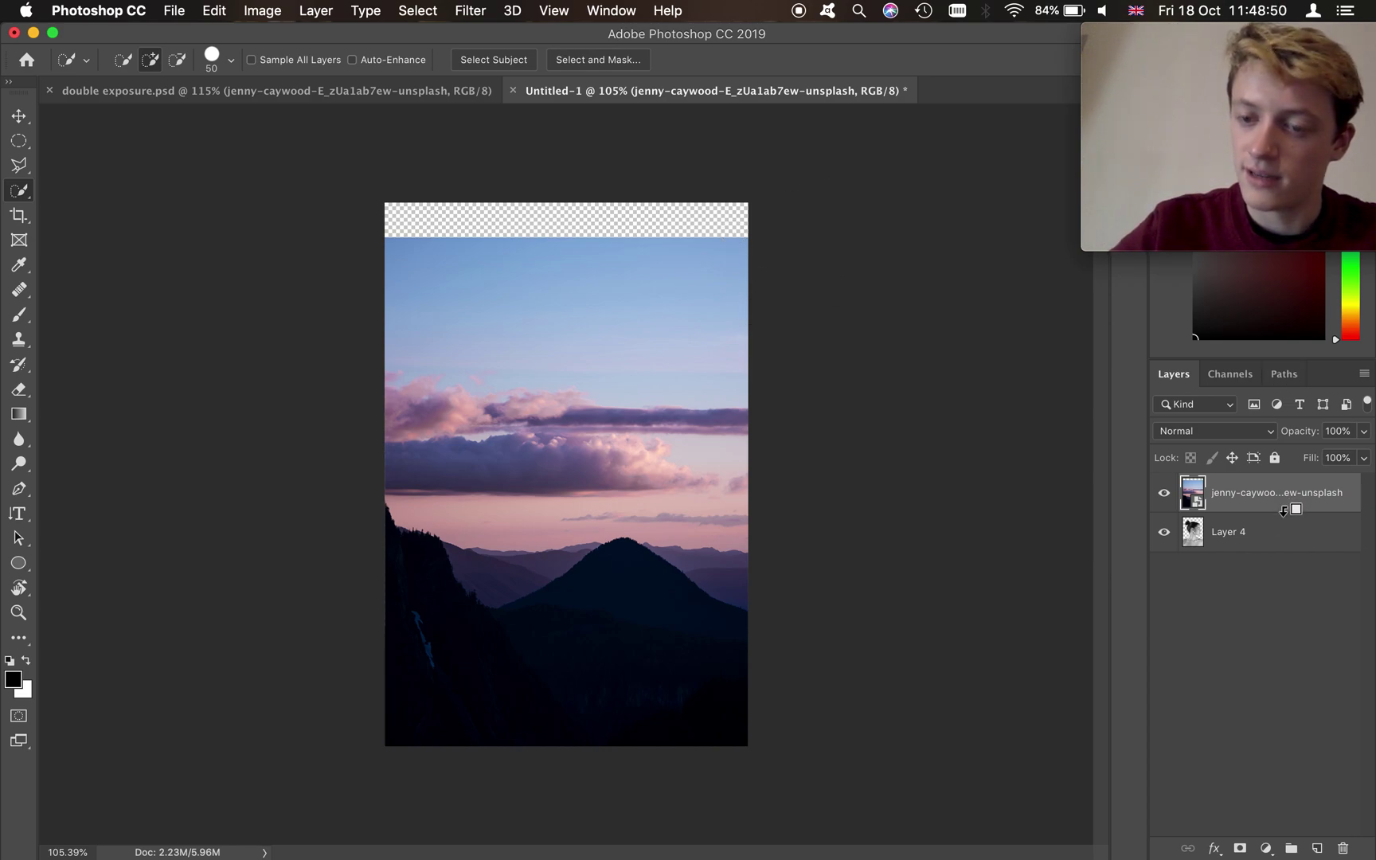
# Clip the mountain photo into the woman's silhouette and nudge it slightly left.
pyautogui.keyDown('alt'); pyautogui.click(1283, 510); pyautogui.keyUp('alt')
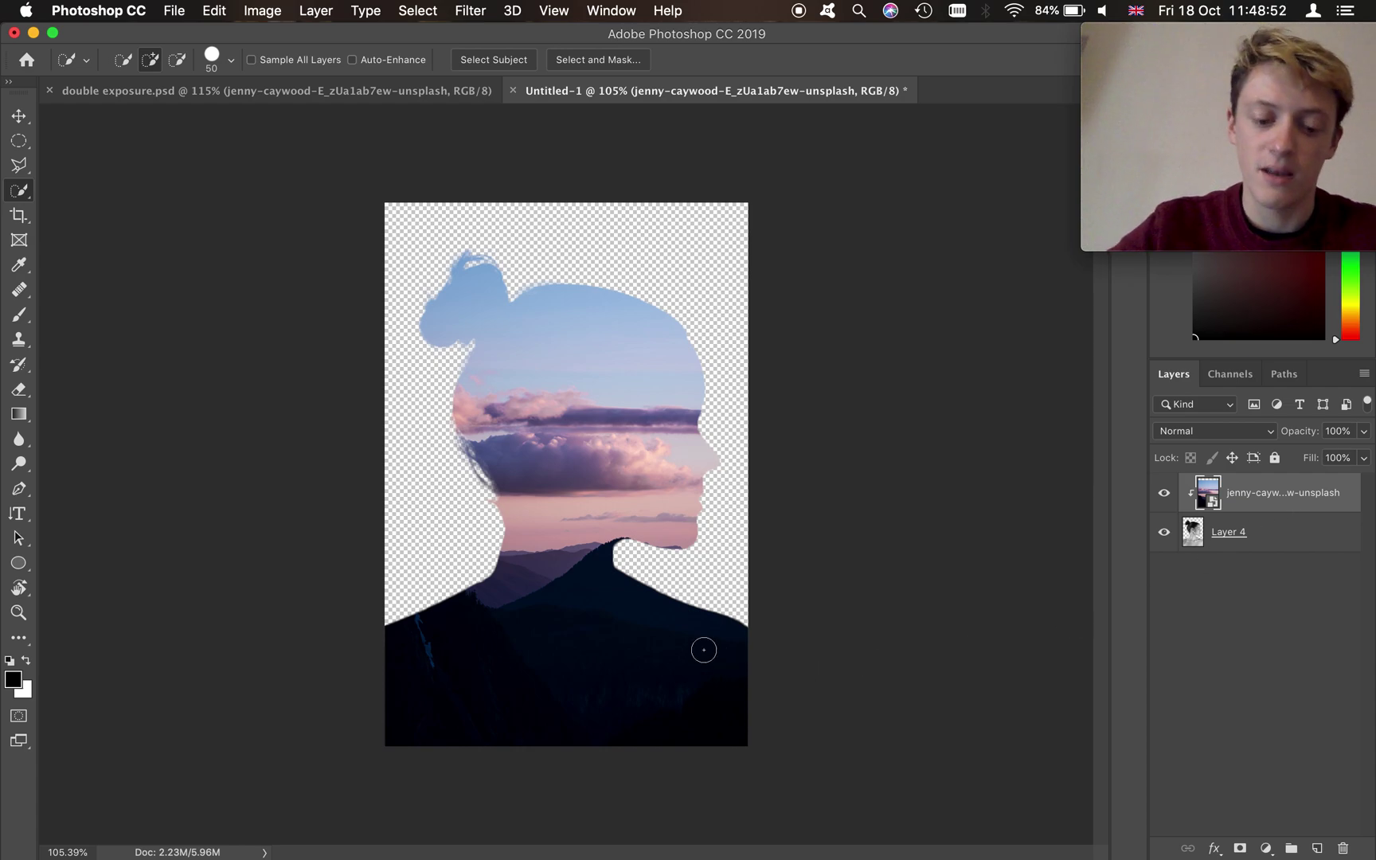
pyautogui.press('v')
pyautogui.moveTo(657, 673); pyautogui.dragTo(624, 674)
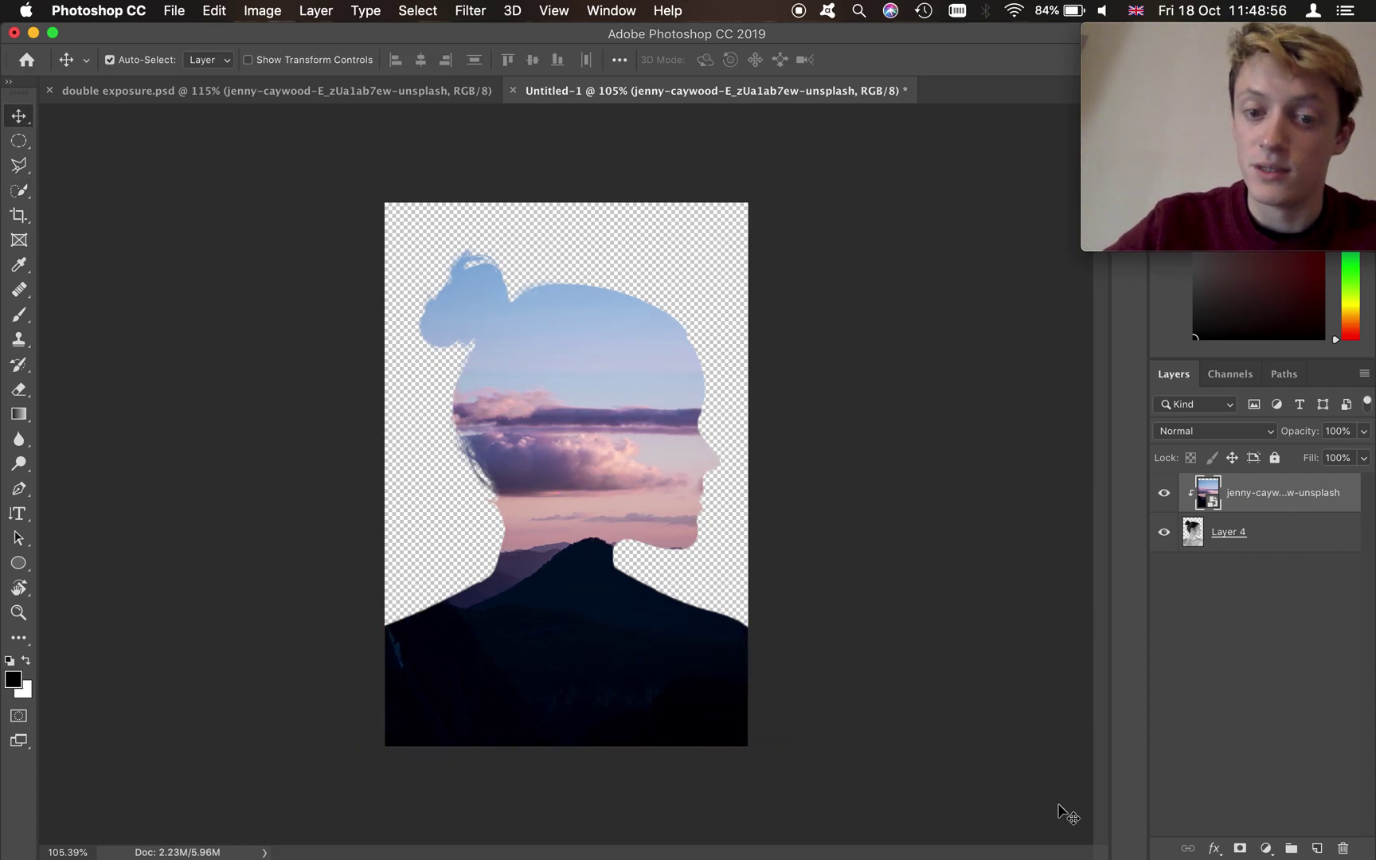
# Mask the sky layer and soft-brush it away over the face's right edge; copy Layer 4 on top.
pyautogui.click(1238, 849)
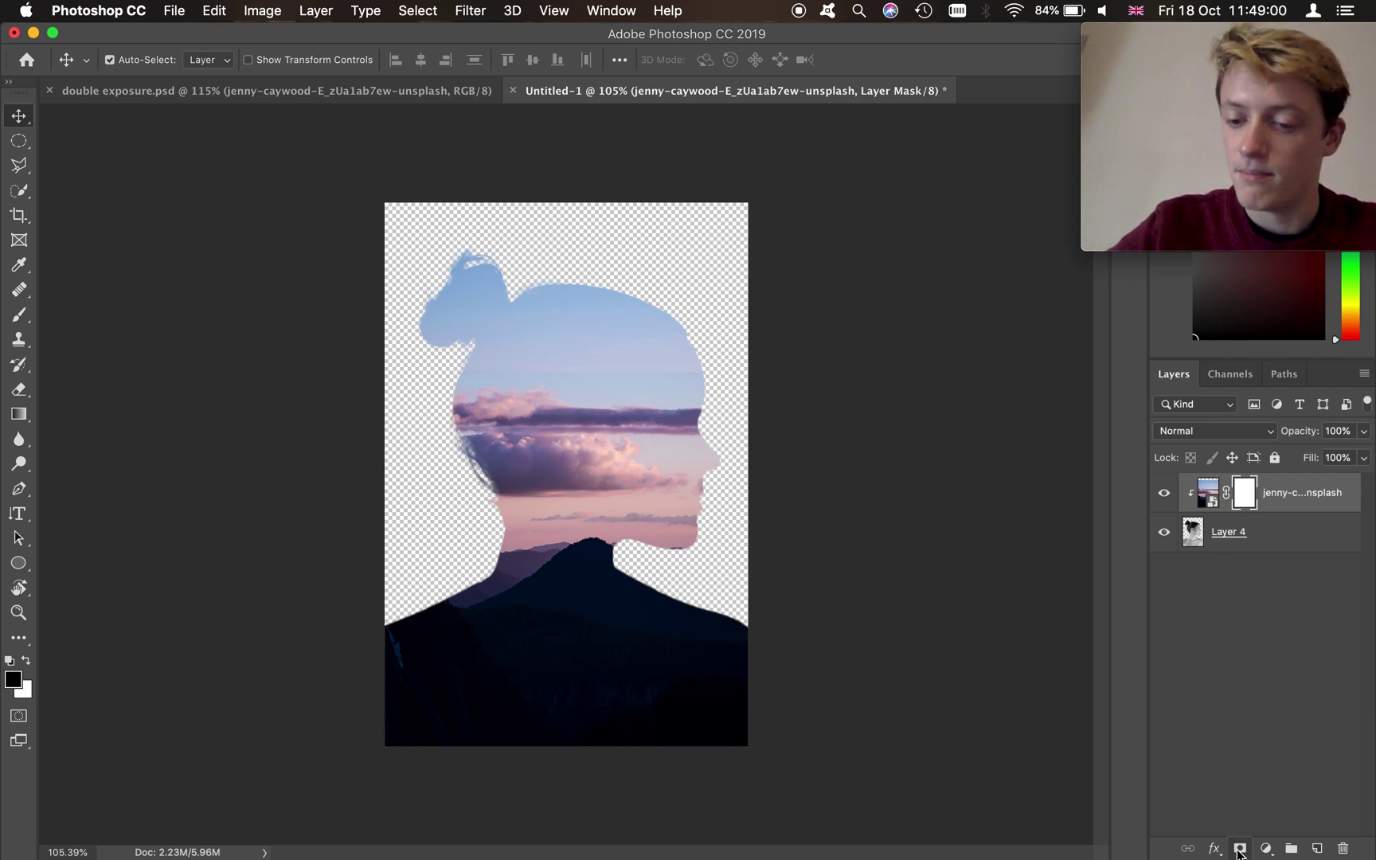
pyautogui.press('b')
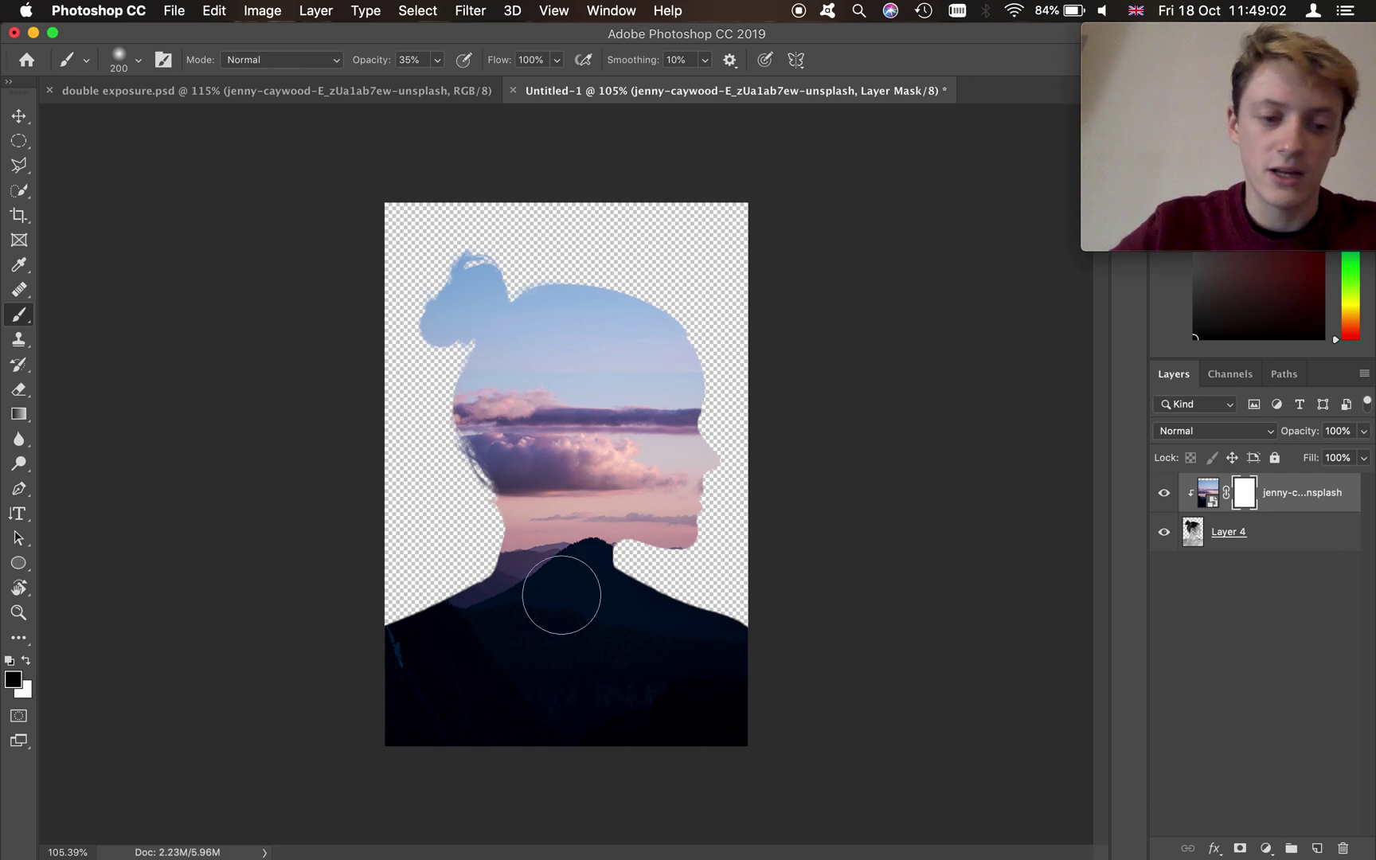
pyautogui.press(']')
pyautogui.press(']')
pyautogui.press(']')
pyautogui.press(']')
pyautogui.press(']')
pyautogui.rightClick(725, 498)
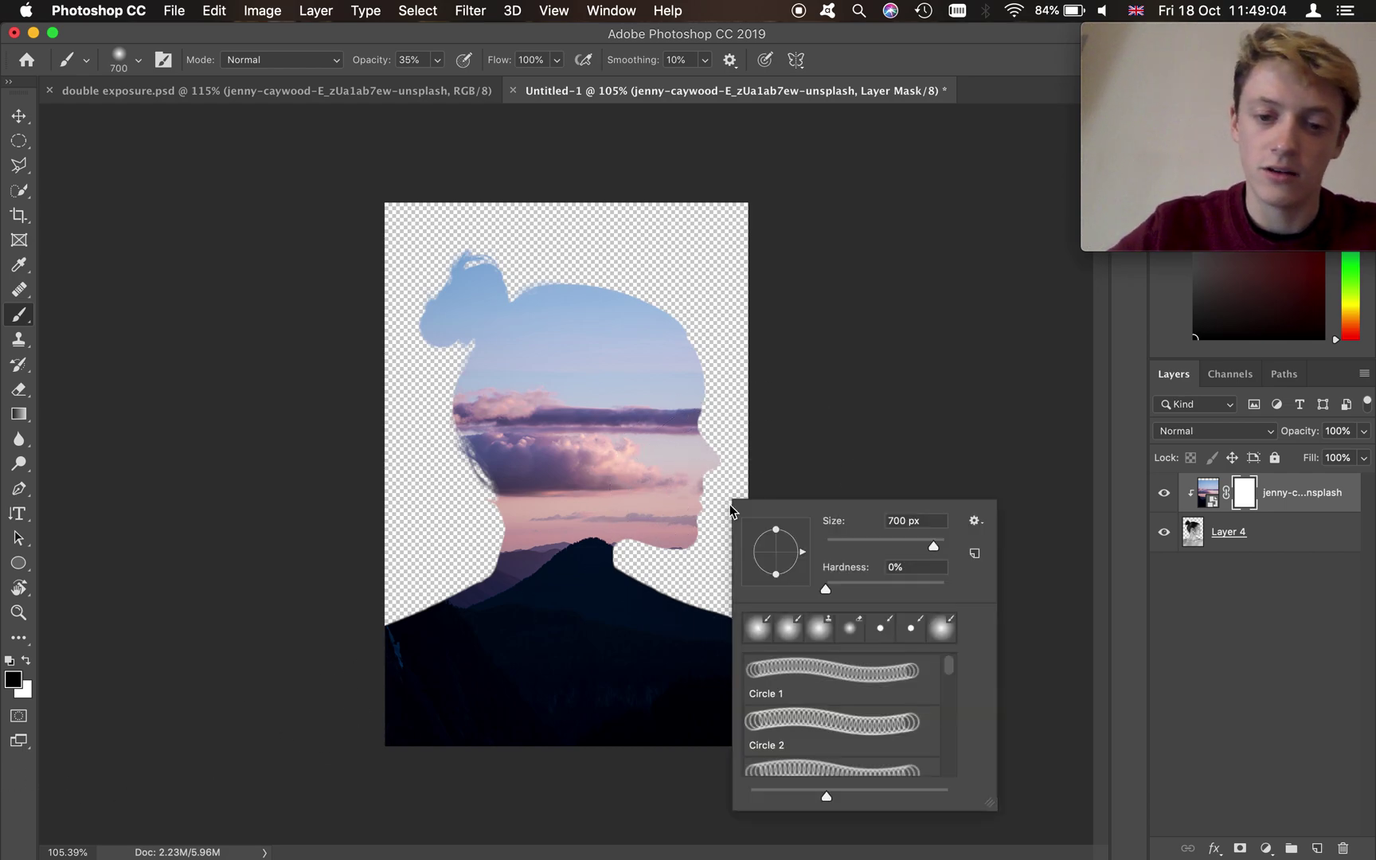
pyautogui.click(826, 411)
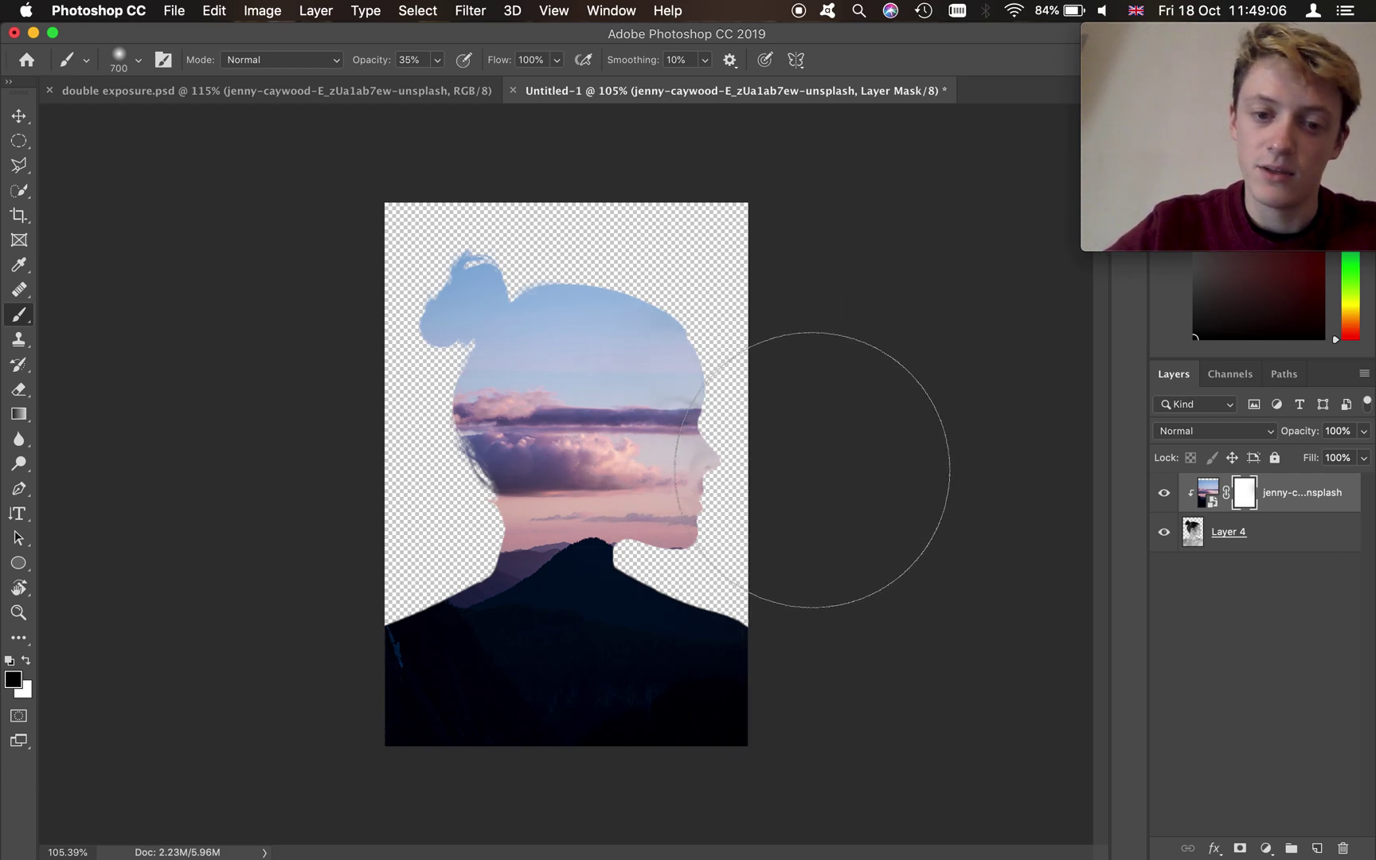
pyautogui.click(792, 390)
pyautogui.press('[')
pyautogui.press('[')
pyautogui.press('[')
pyautogui.press('[')
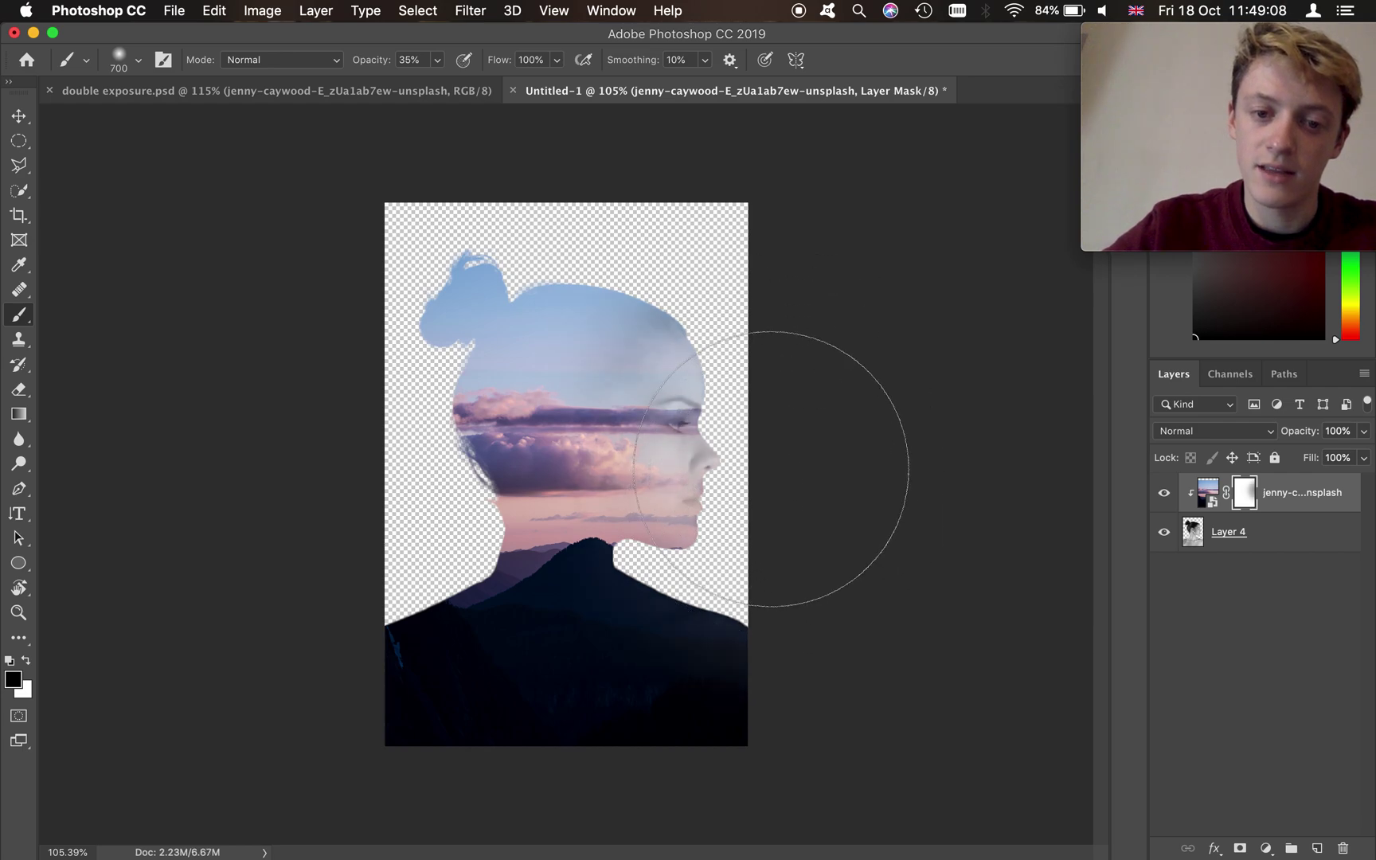
pyautogui.press('[')
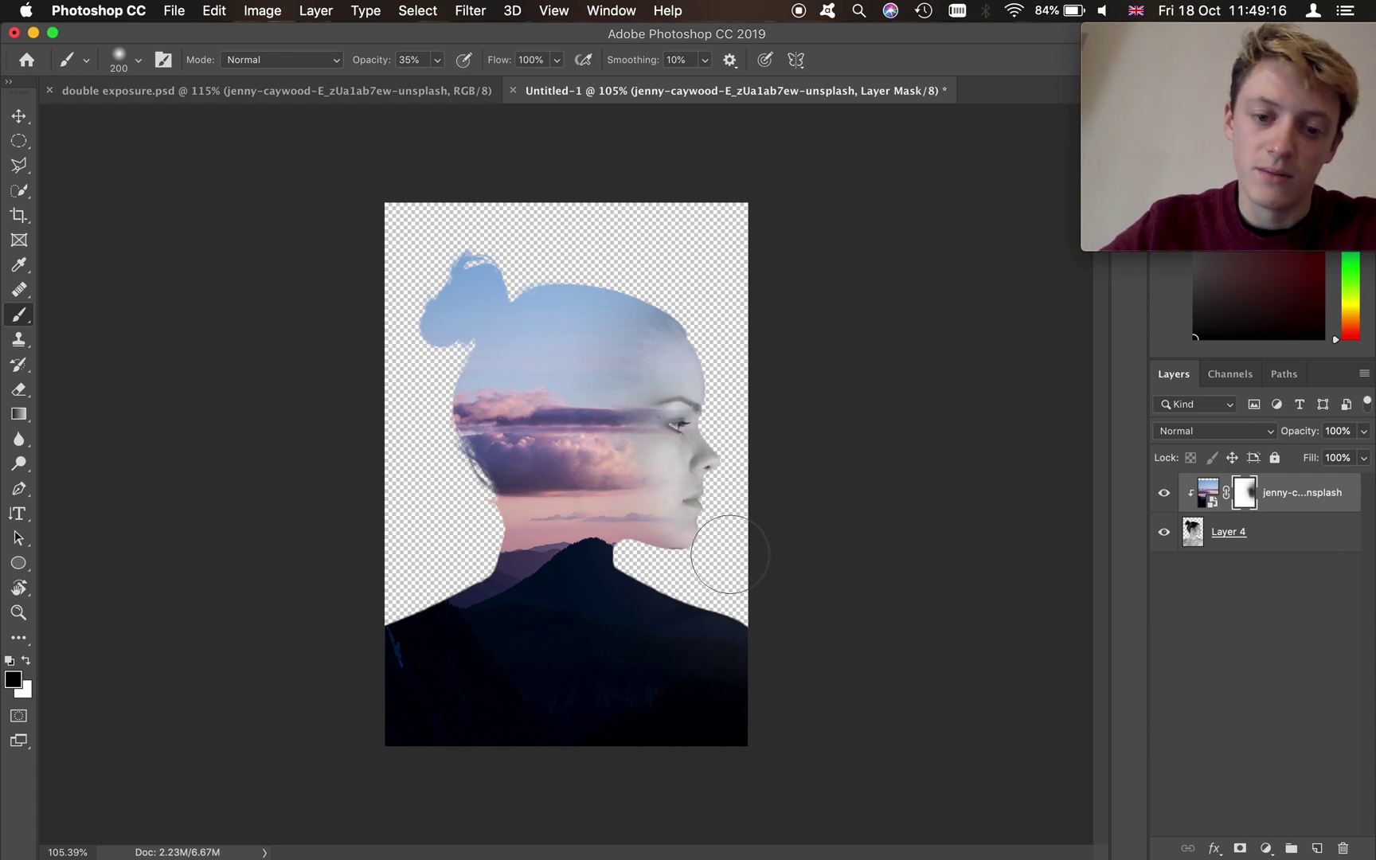
pyautogui.press(']')
pyautogui.press(']')
pyautogui.press(']')
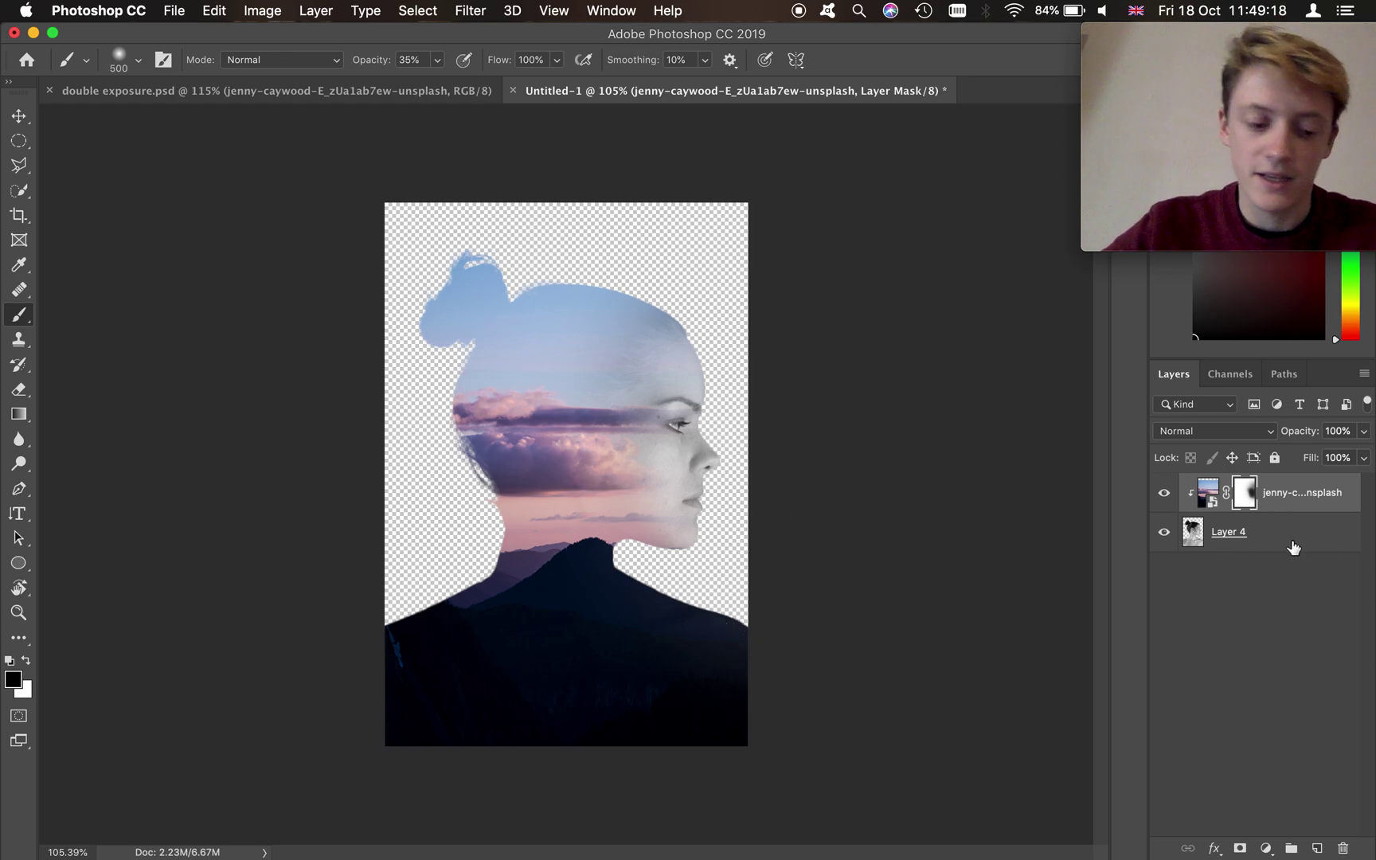
pyautogui.moveTo(1294, 547); pyautogui.dragTo(1293, 482)
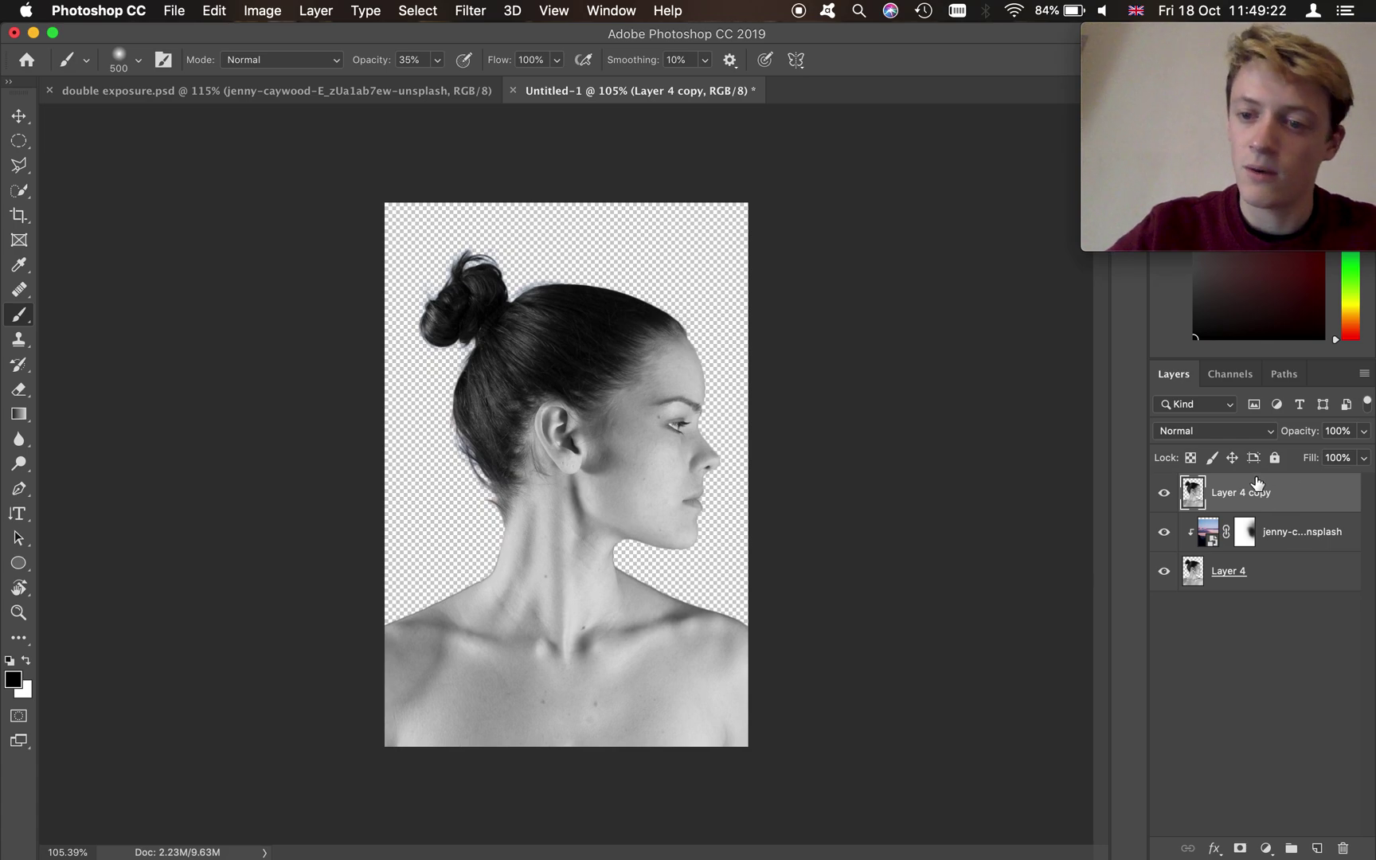
# Blend Layer 4 copy with Lighten at 34% opacity, compare it on and off, and add a mask.
pyautogui.click(1224, 434)
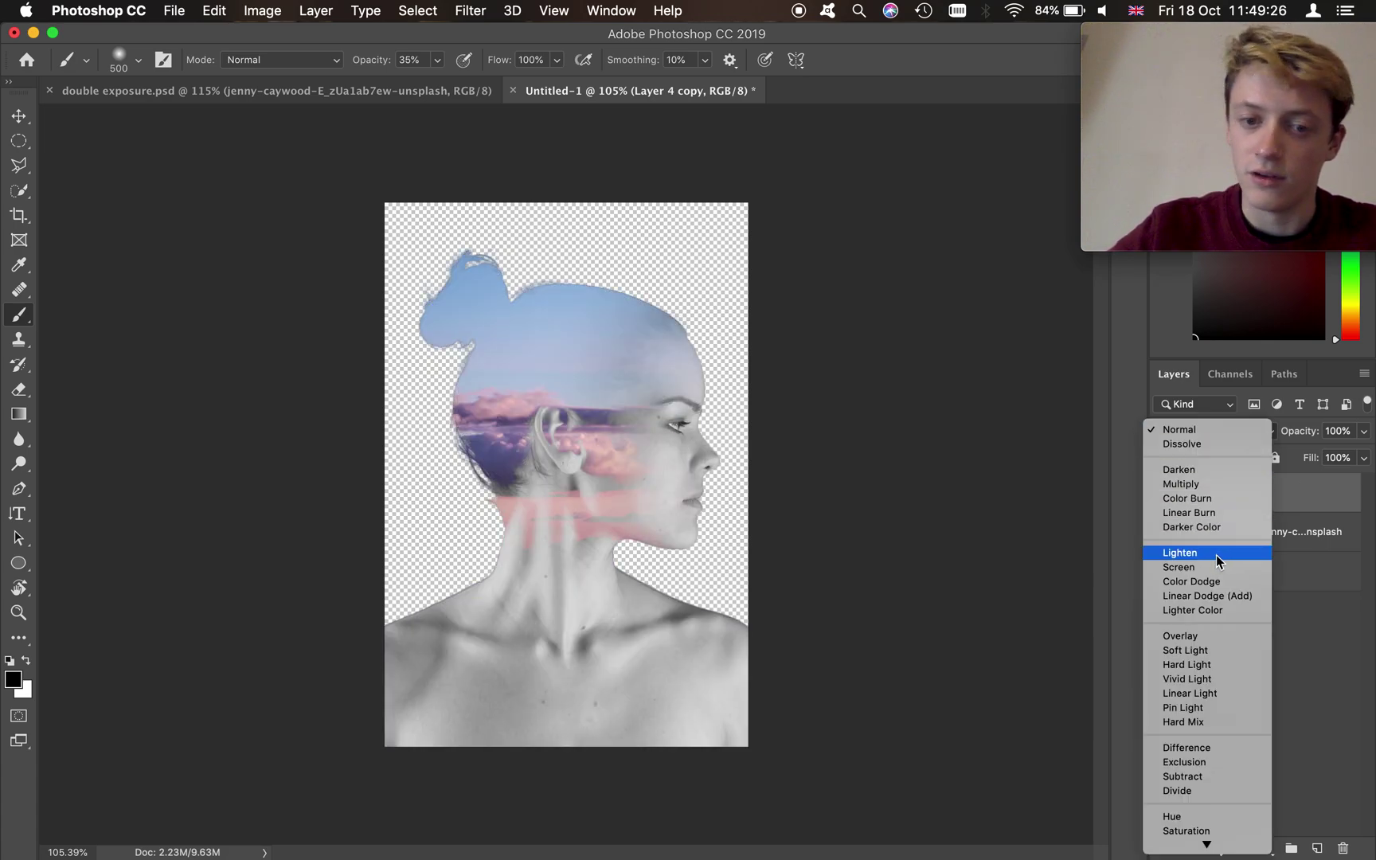
pyautogui.click(1216, 555)
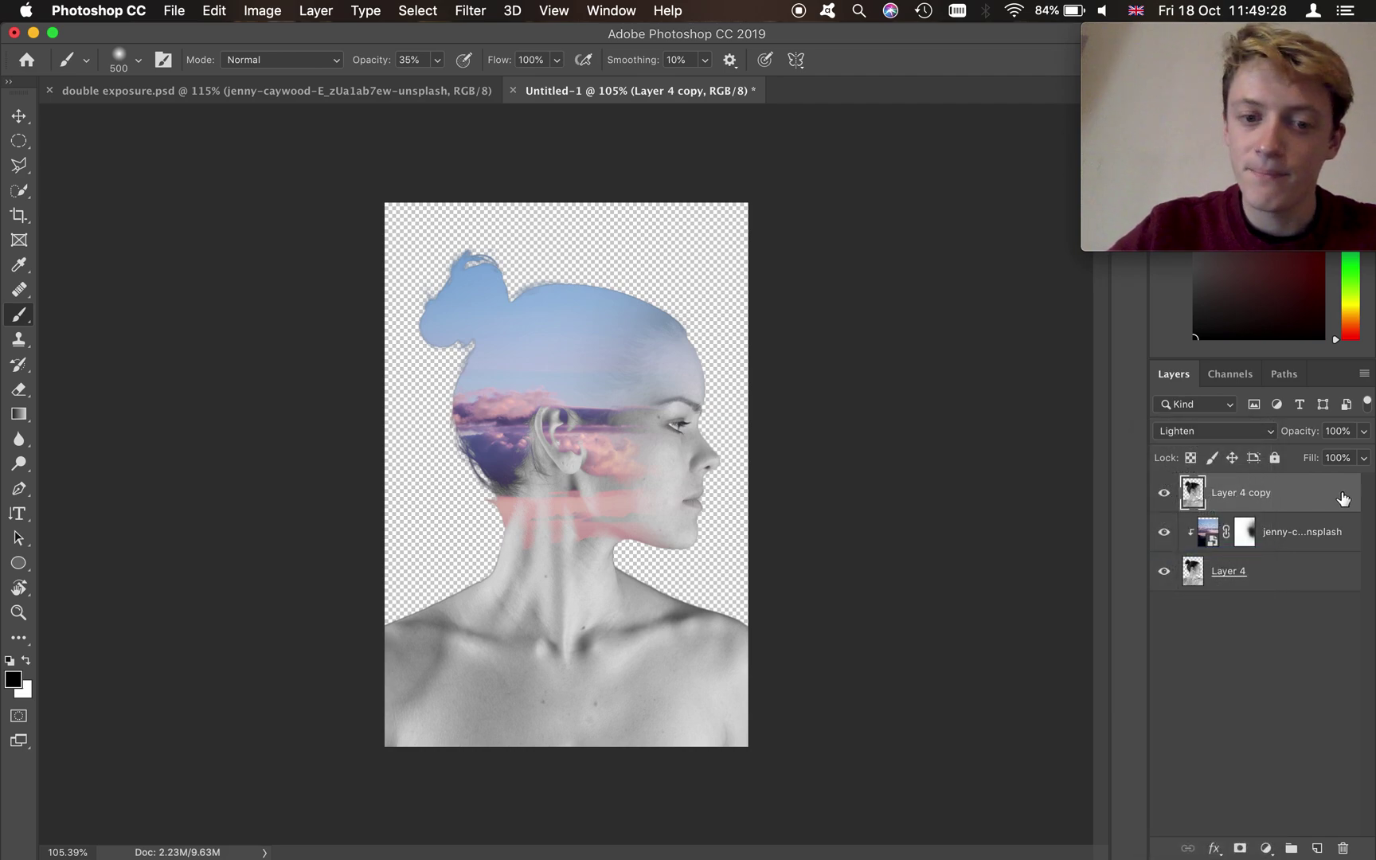
pyautogui.press('a')
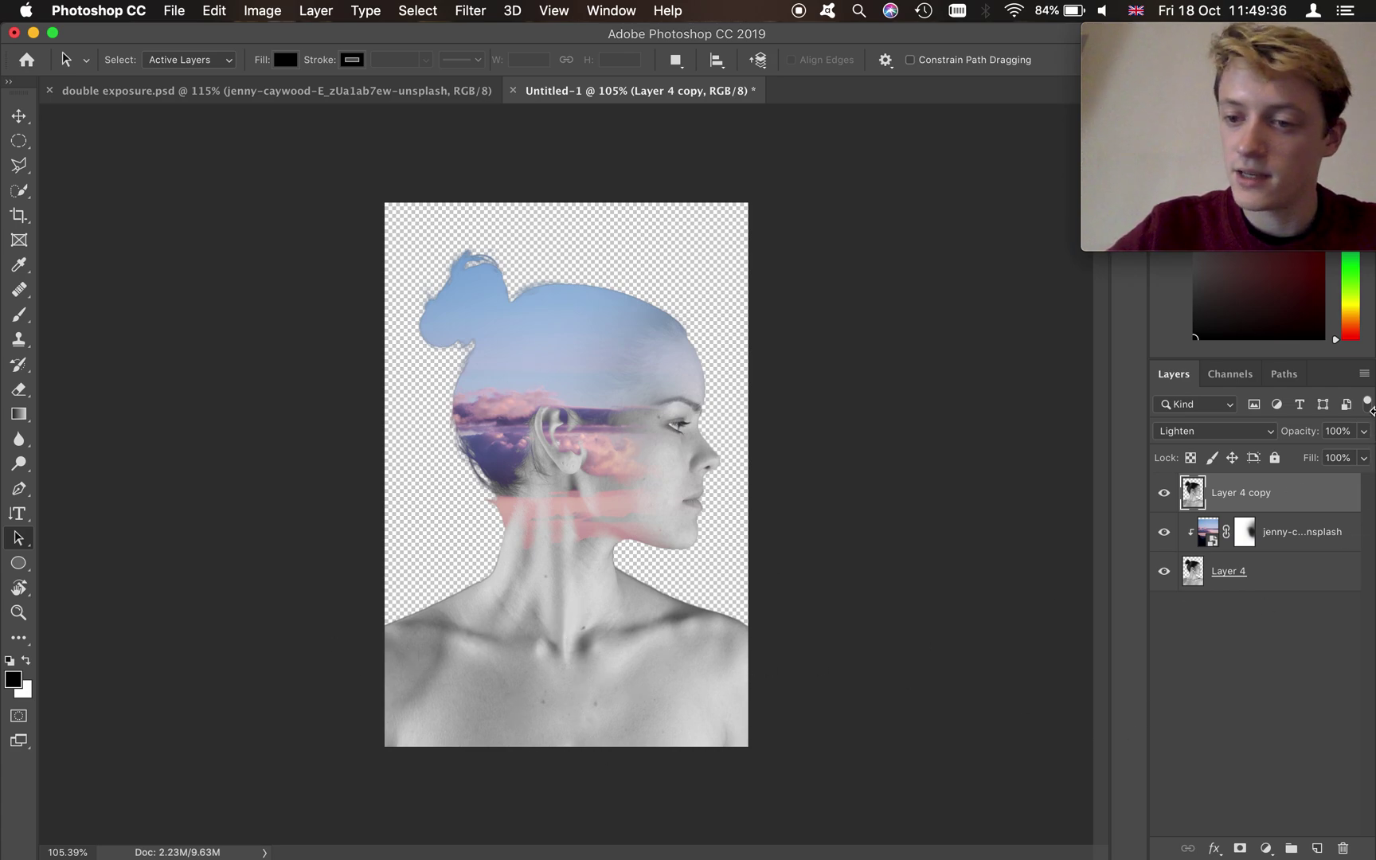
pyautogui.click(1364, 432)
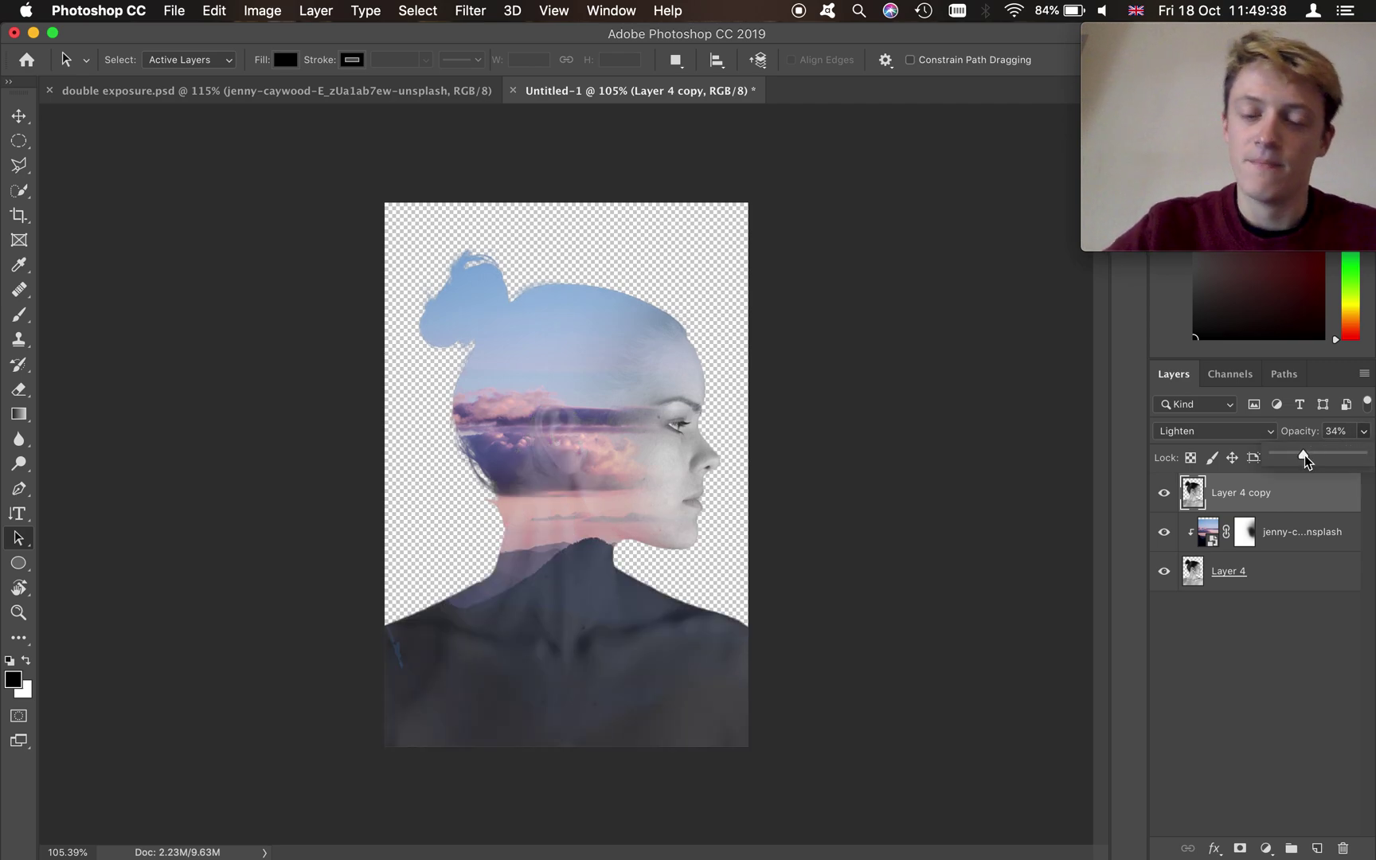
pyautogui.click(1287, 498)
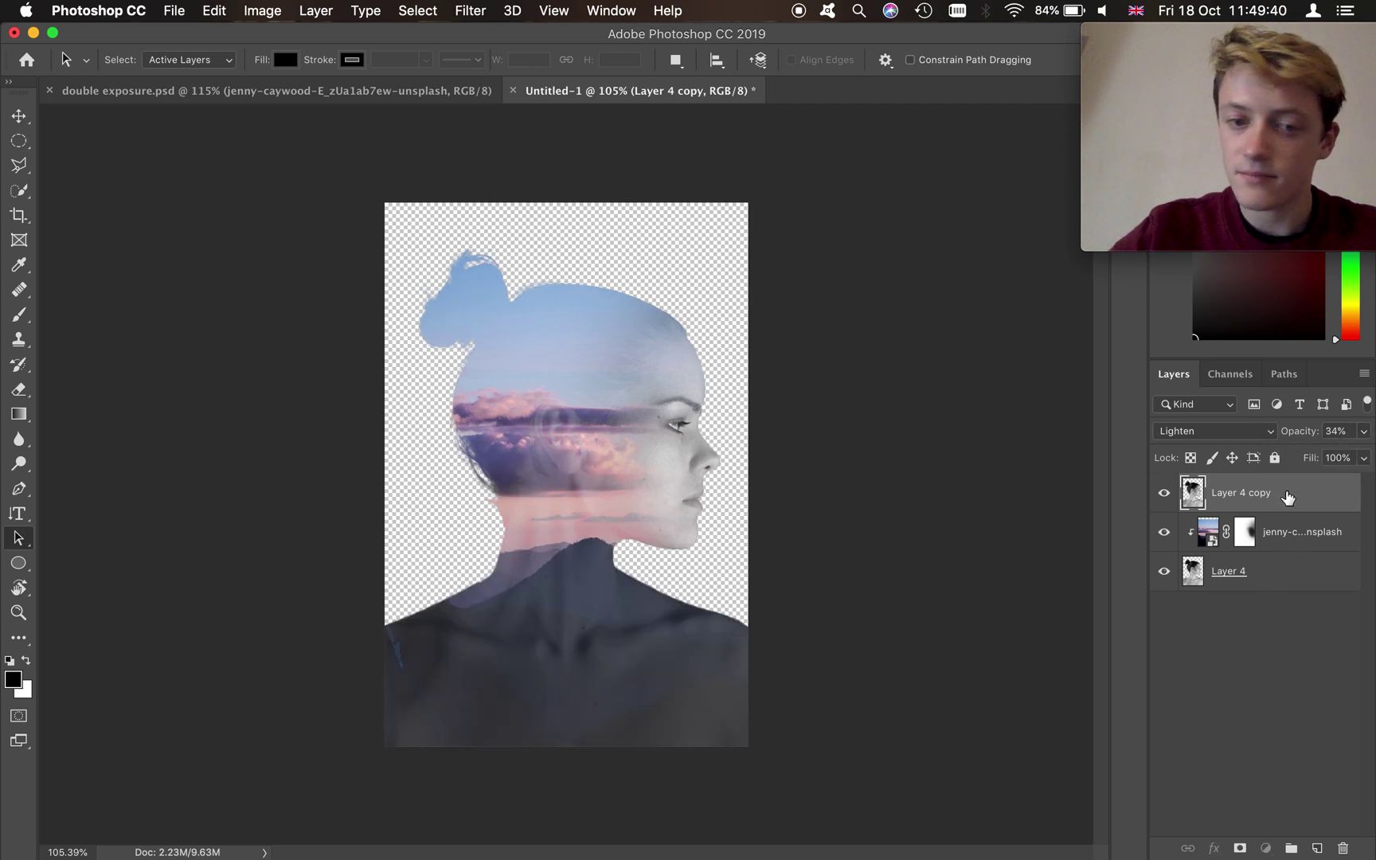
pyautogui.click(1164, 494)
pyautogui.click(1164, 495)
pyautogui.click(1164, 495)
pyautogui.click(1164, 495)
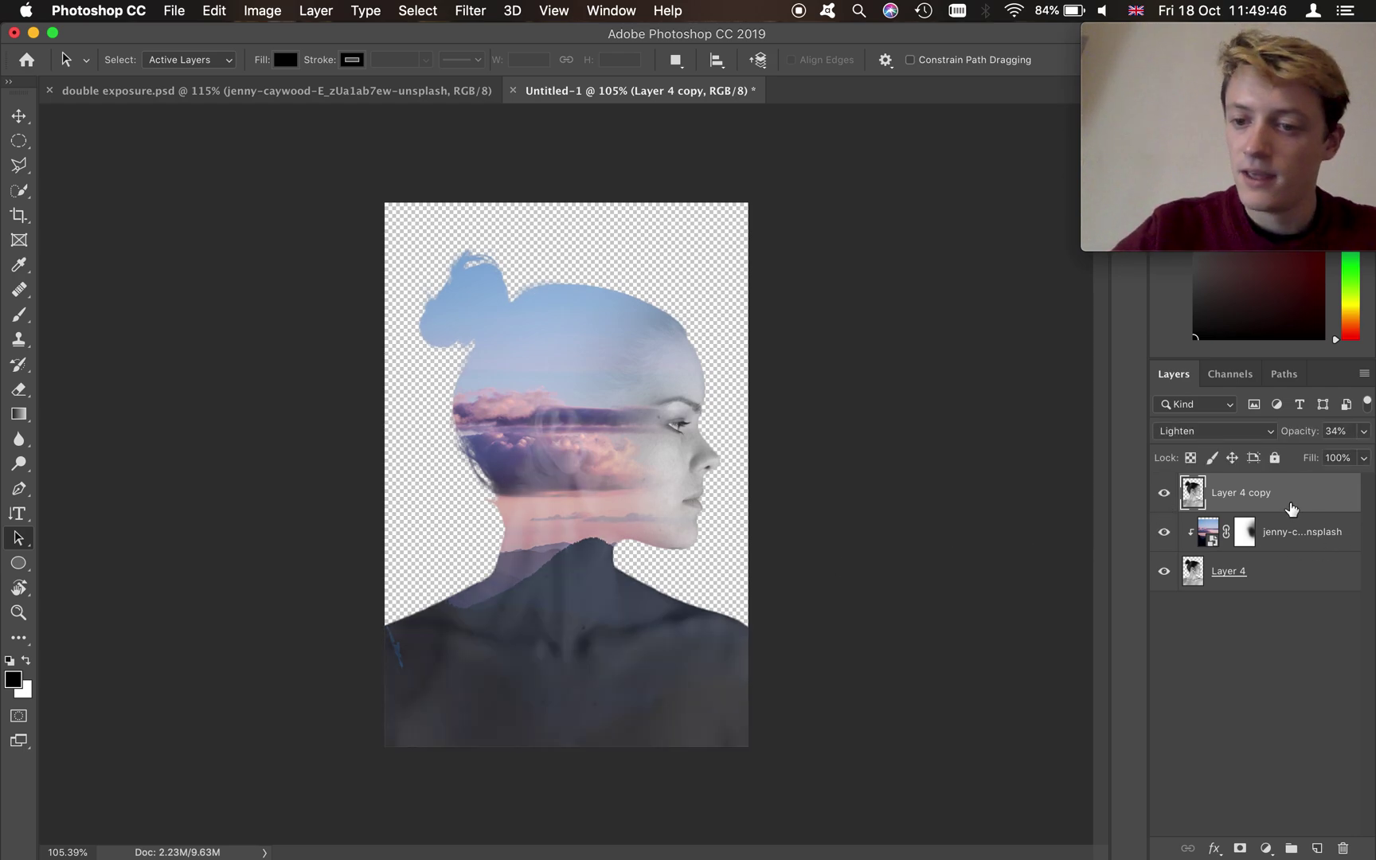
pyautogui.click(1239, 848)
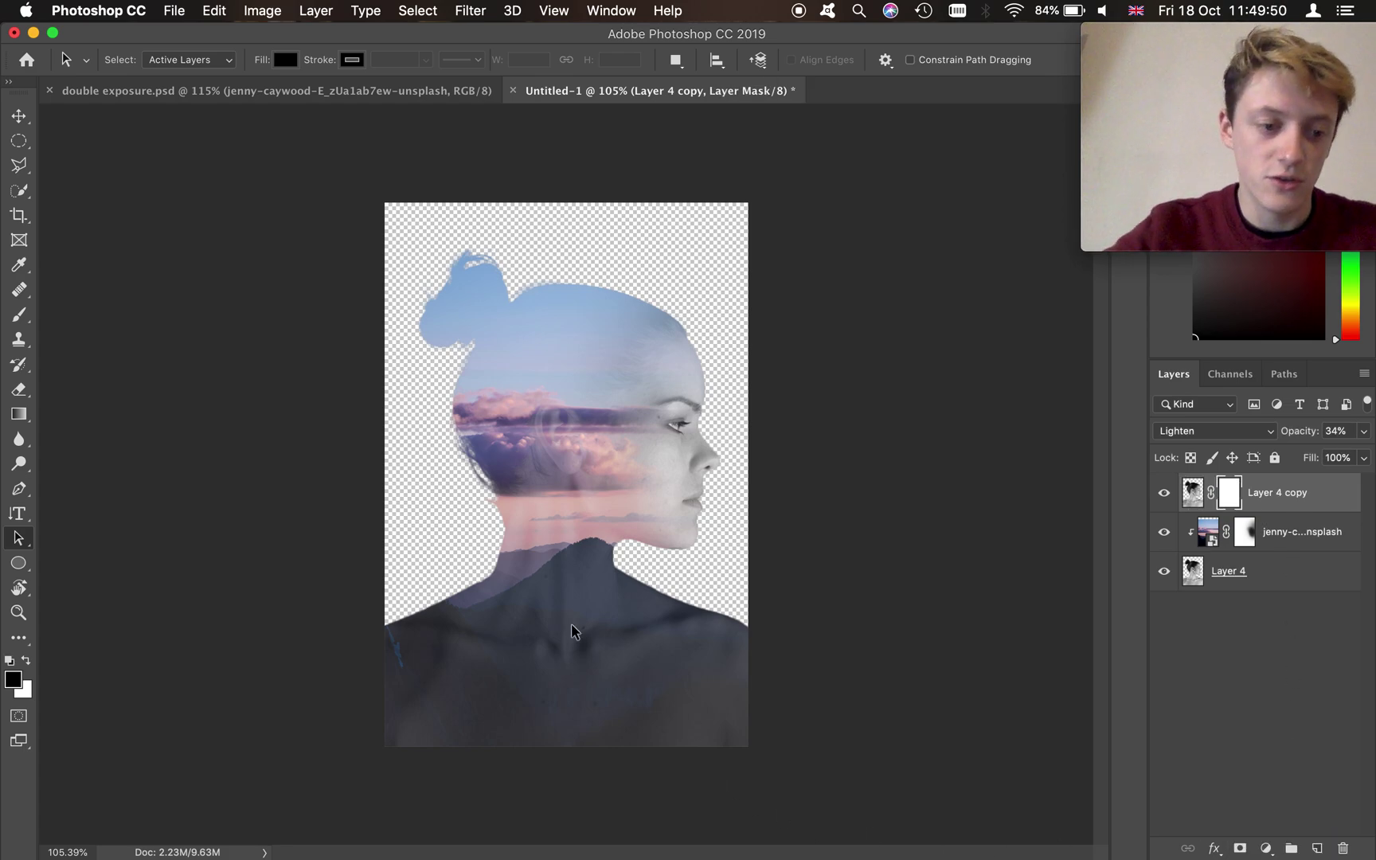
# Paint black on the copy's mask along the bottom and from head to lower left, then select Layer 4.
pyautogui.press('b')
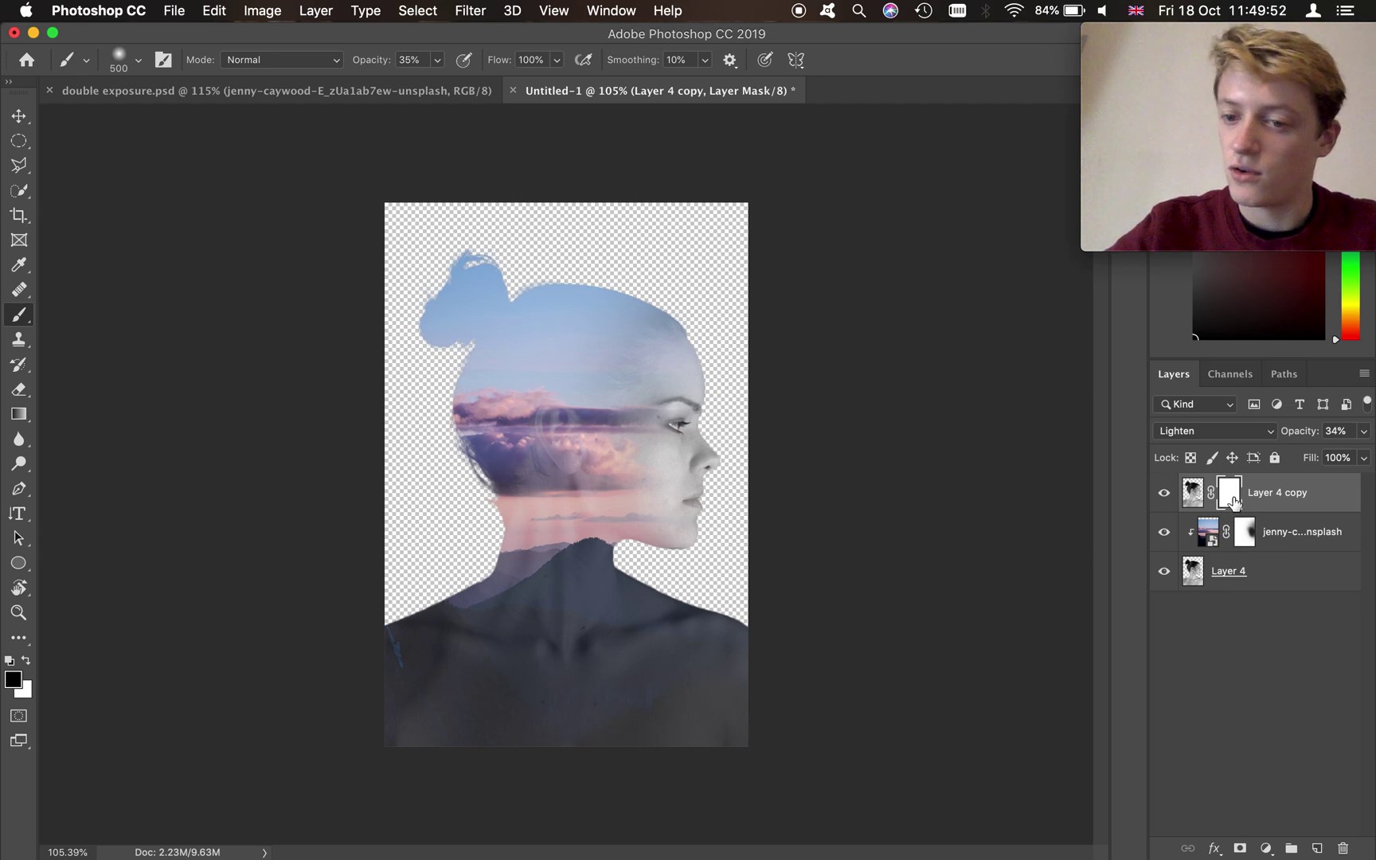
pyautogui.moveTo(803, 737)
pyautogui.mouseDown()
pyautogui.moveTo(733, 795)
pyautogui.moveTo(445, 784)
pyautogui.moveTo(511, 797)
pyautogui.moveTo(301, 763)
pyautogui.moveTo(313, 763)
pyautogui.moveTo(302, 738)
pyautogui.moveTo(604, 800)
pyautogui.moveTo(364, 784)
pyautogui.moveTo(746, 804)
pyautogui.mouseUp()
pyautogui.moveTo(547, 372)
pyautogui.mouseDown()
pyautogui.moveTo(507, 375)
pyautogui.moveTo(430, 485)
pyautogui.moveTo(441, 543)
pyautogui.mouseUp()
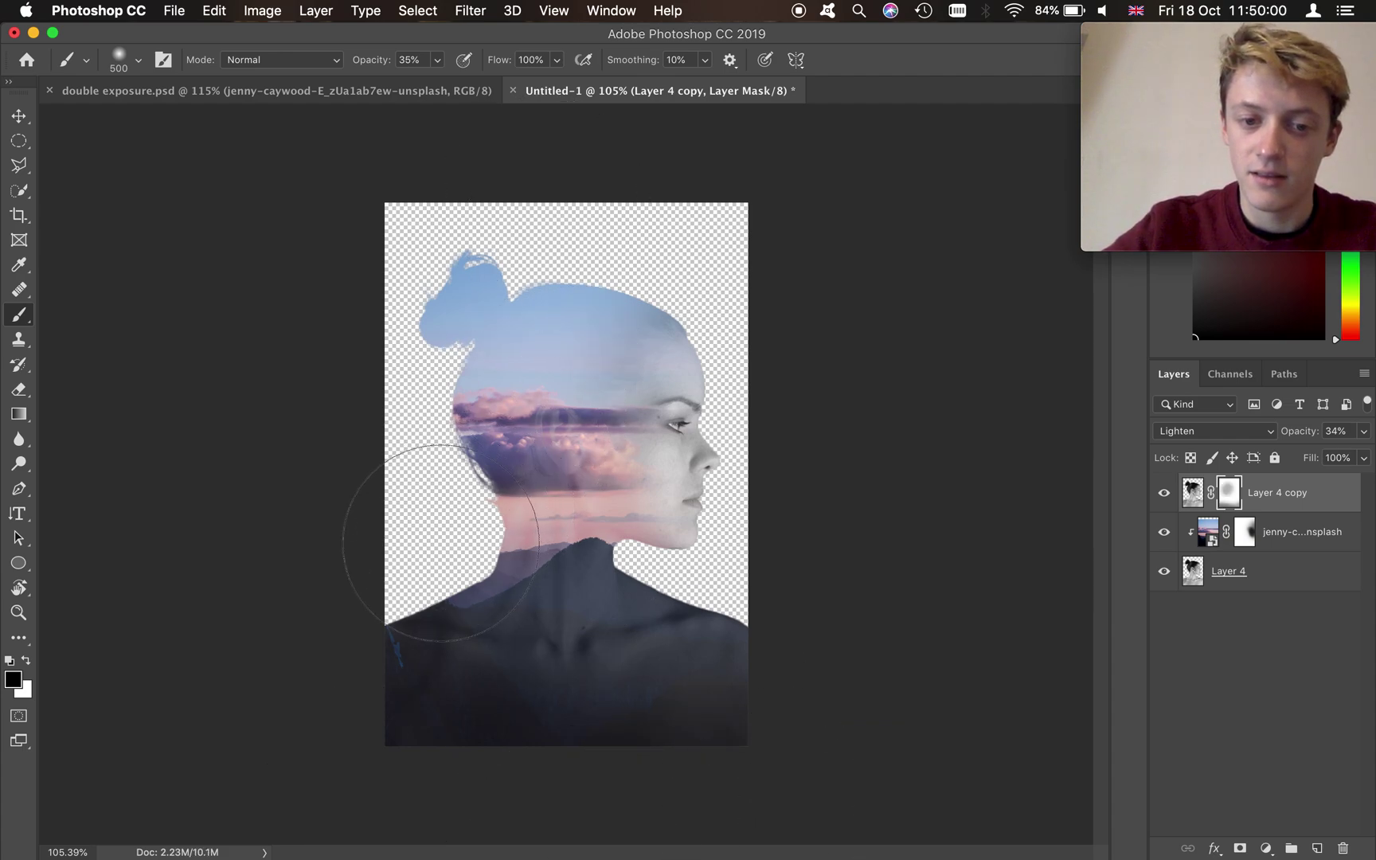
pyautogui.press('x')
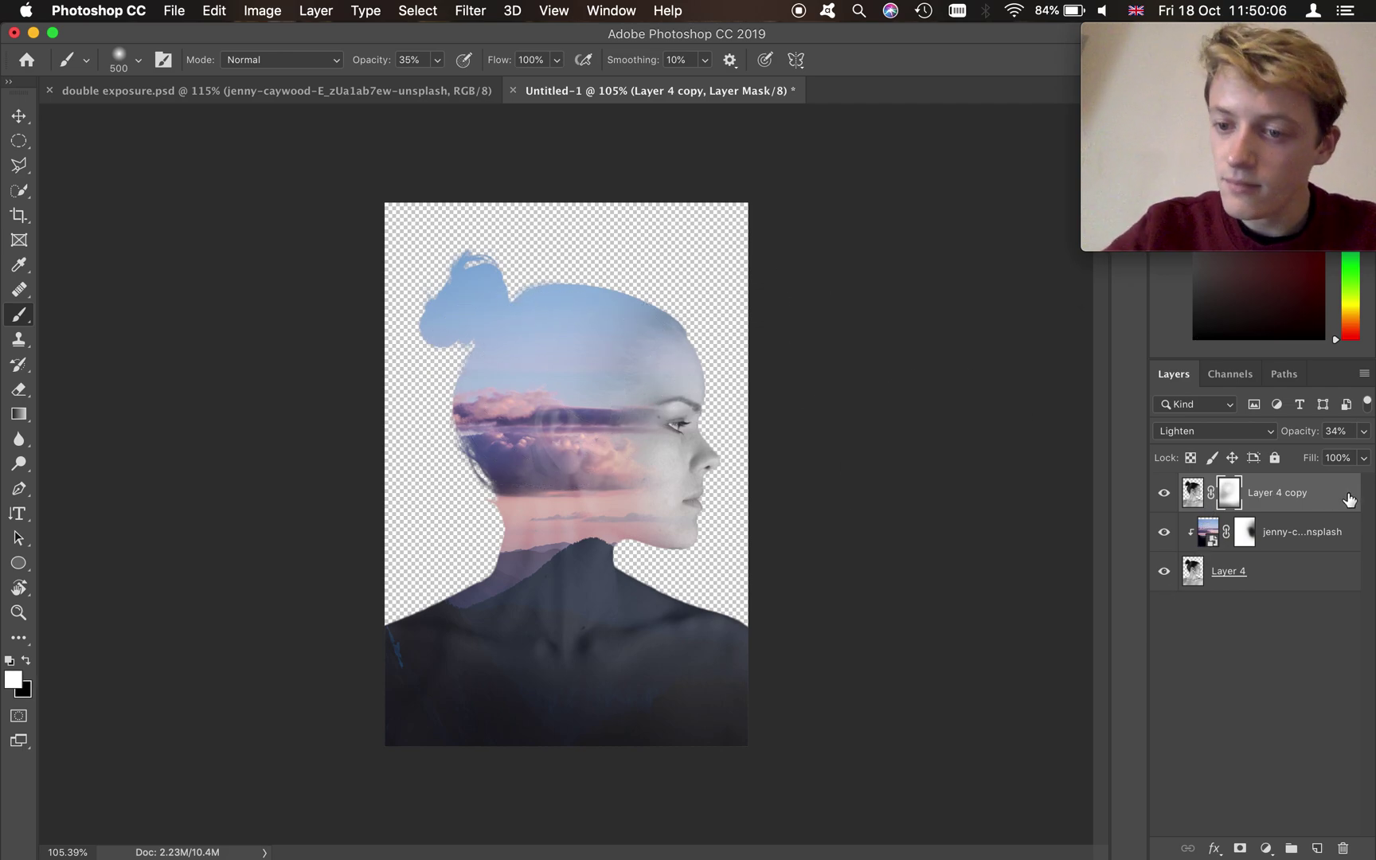
pyautogui.press('super+2')
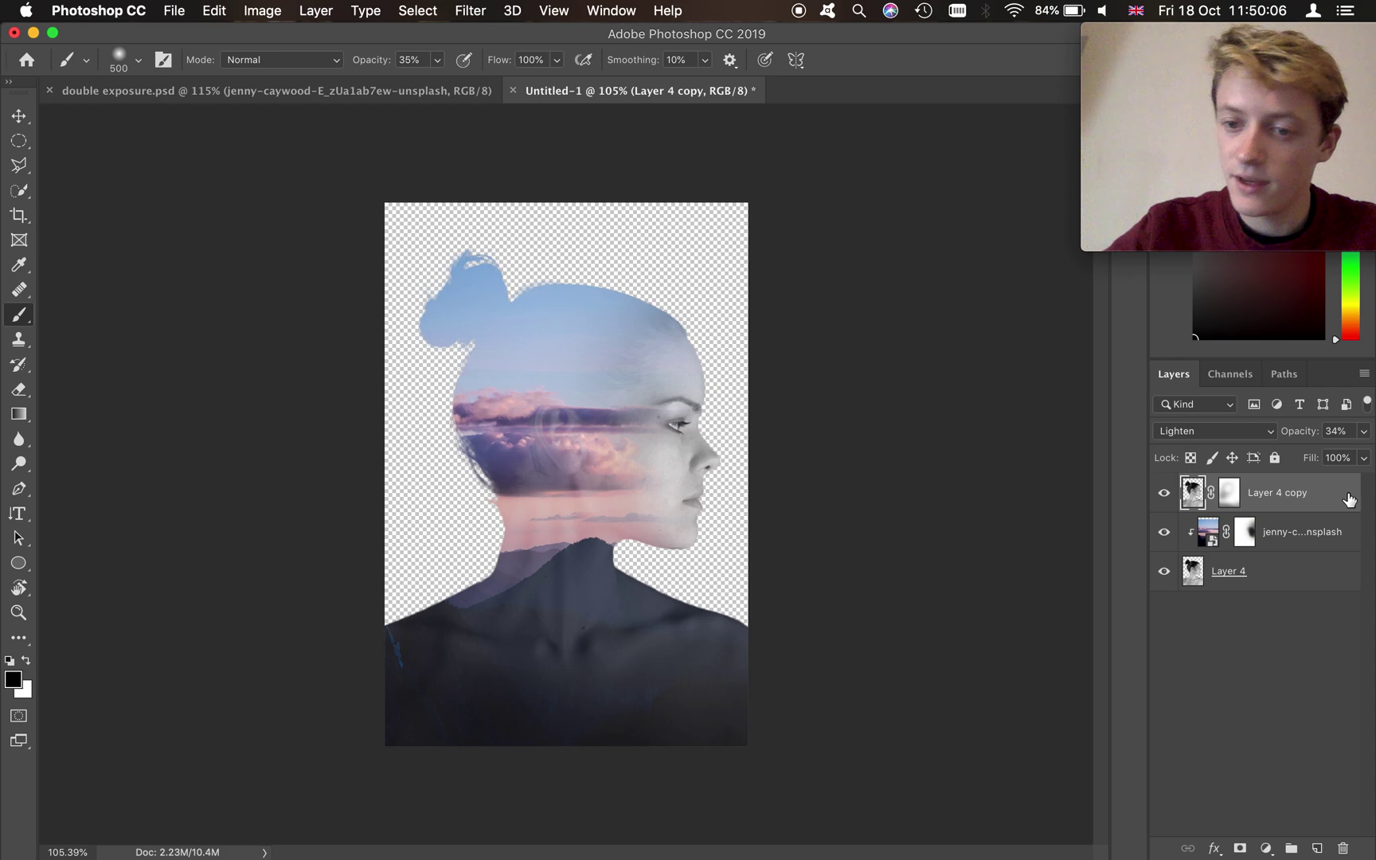
pyautogui.click(1323, 590)
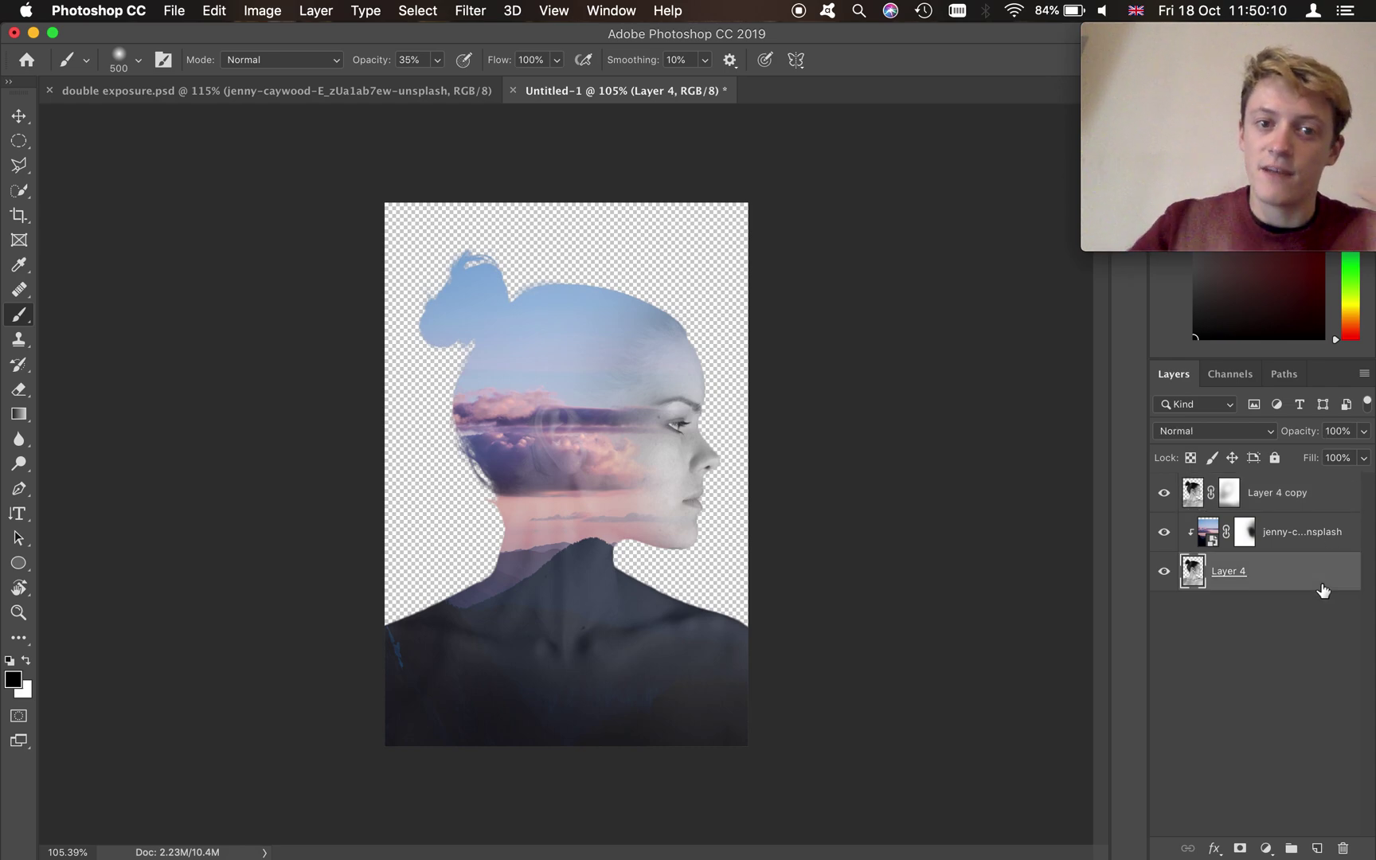
# Add a white-filled Layer 5 beneath Layer 4, then a new empty Layer 6 above it.
pyautogui.click(1318, 847)
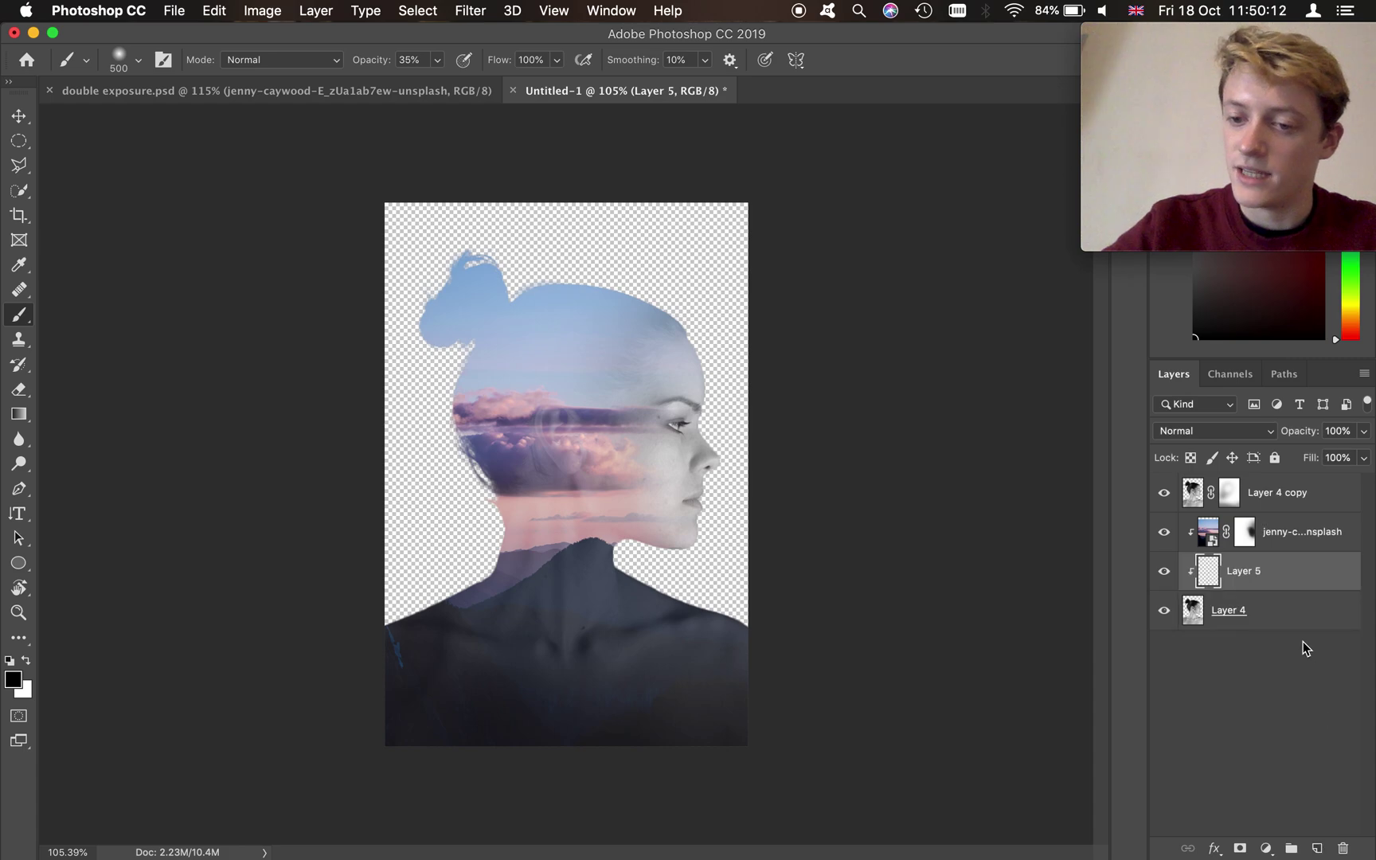
pyautogui.moveTo(1302, 584); pyautogui.dragTo(1298, 631)
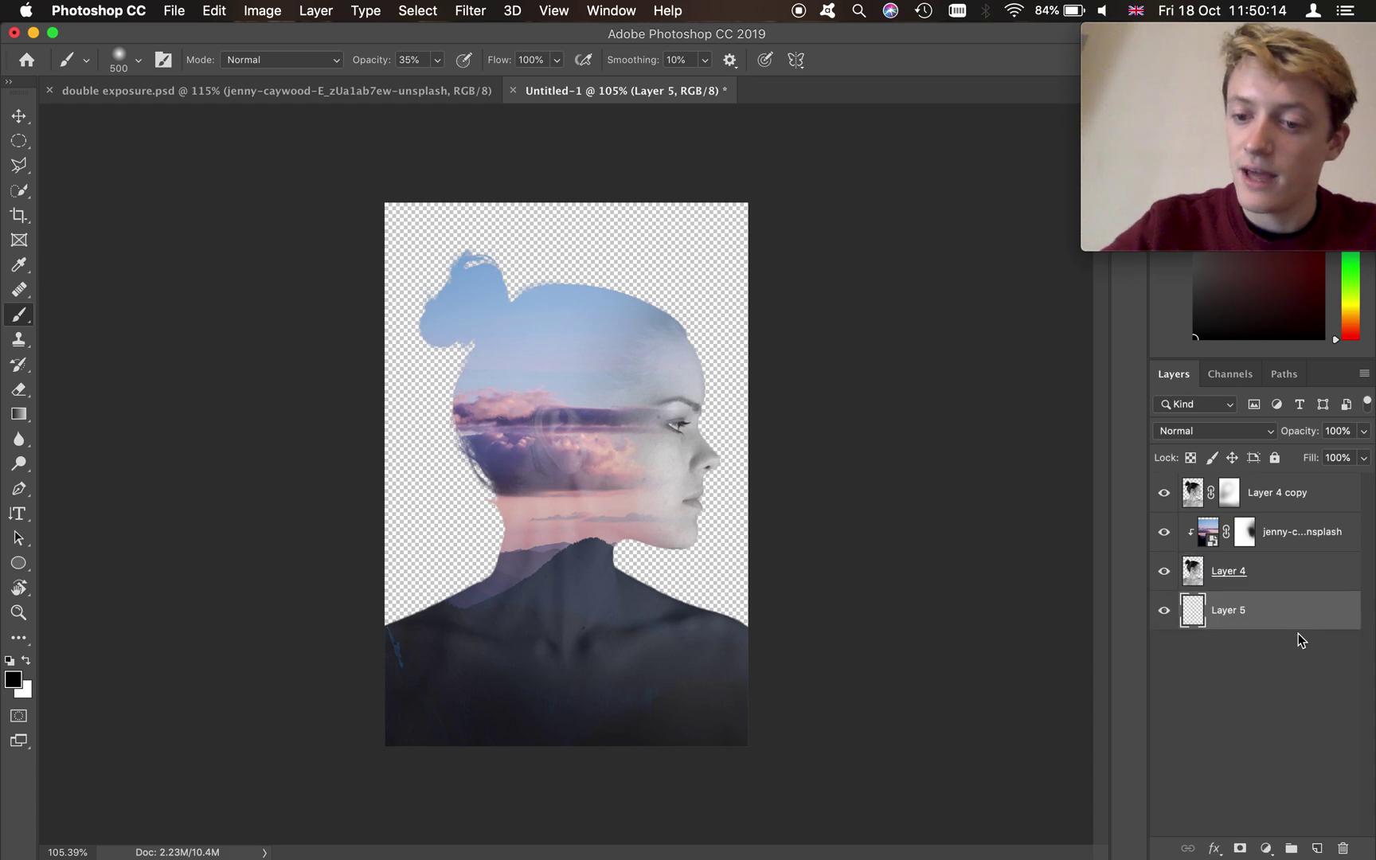
pyautogui.hotkey('shift', 'BackSpace')
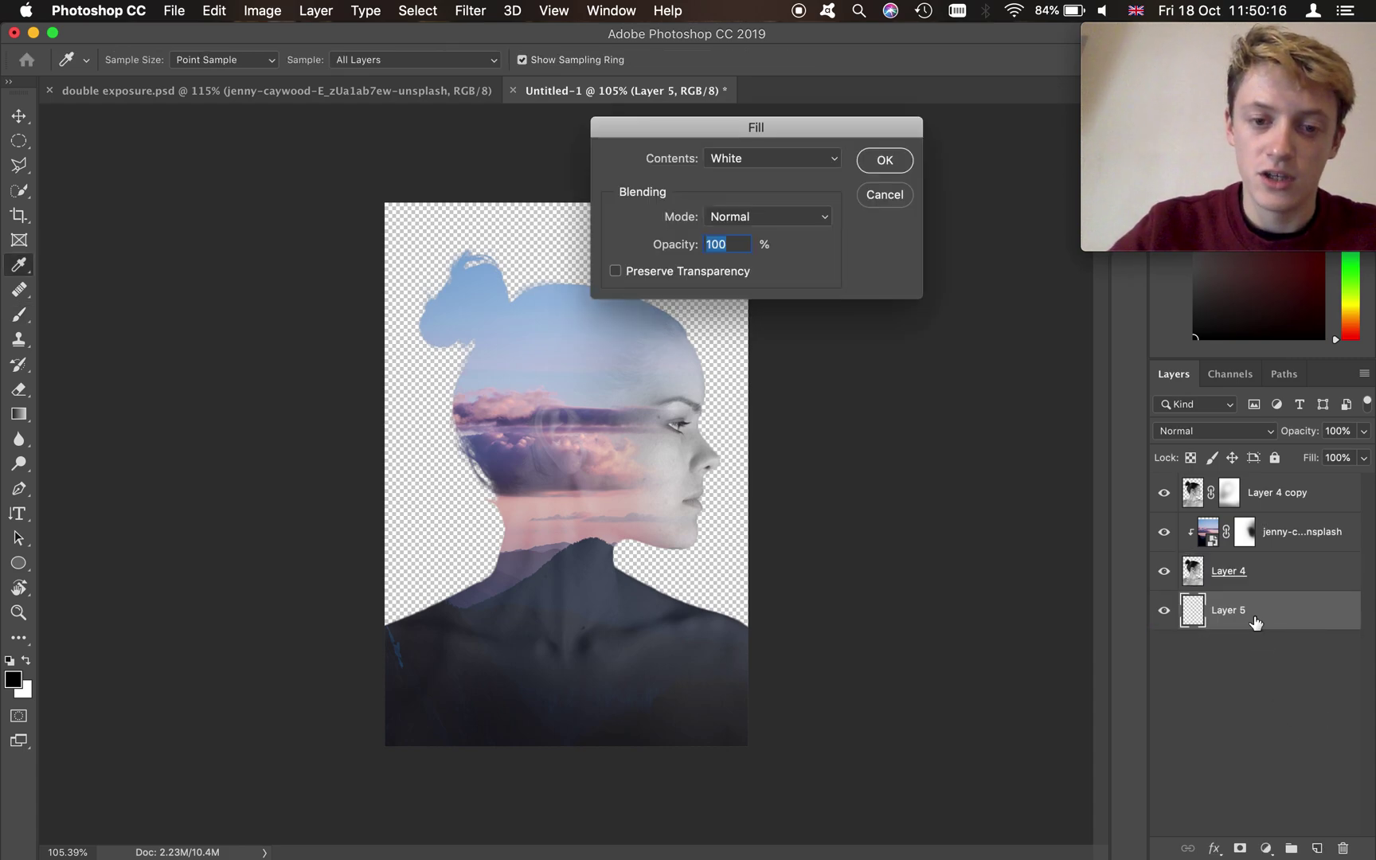
pyautogui.press('Return')
pyautogui.press('b')
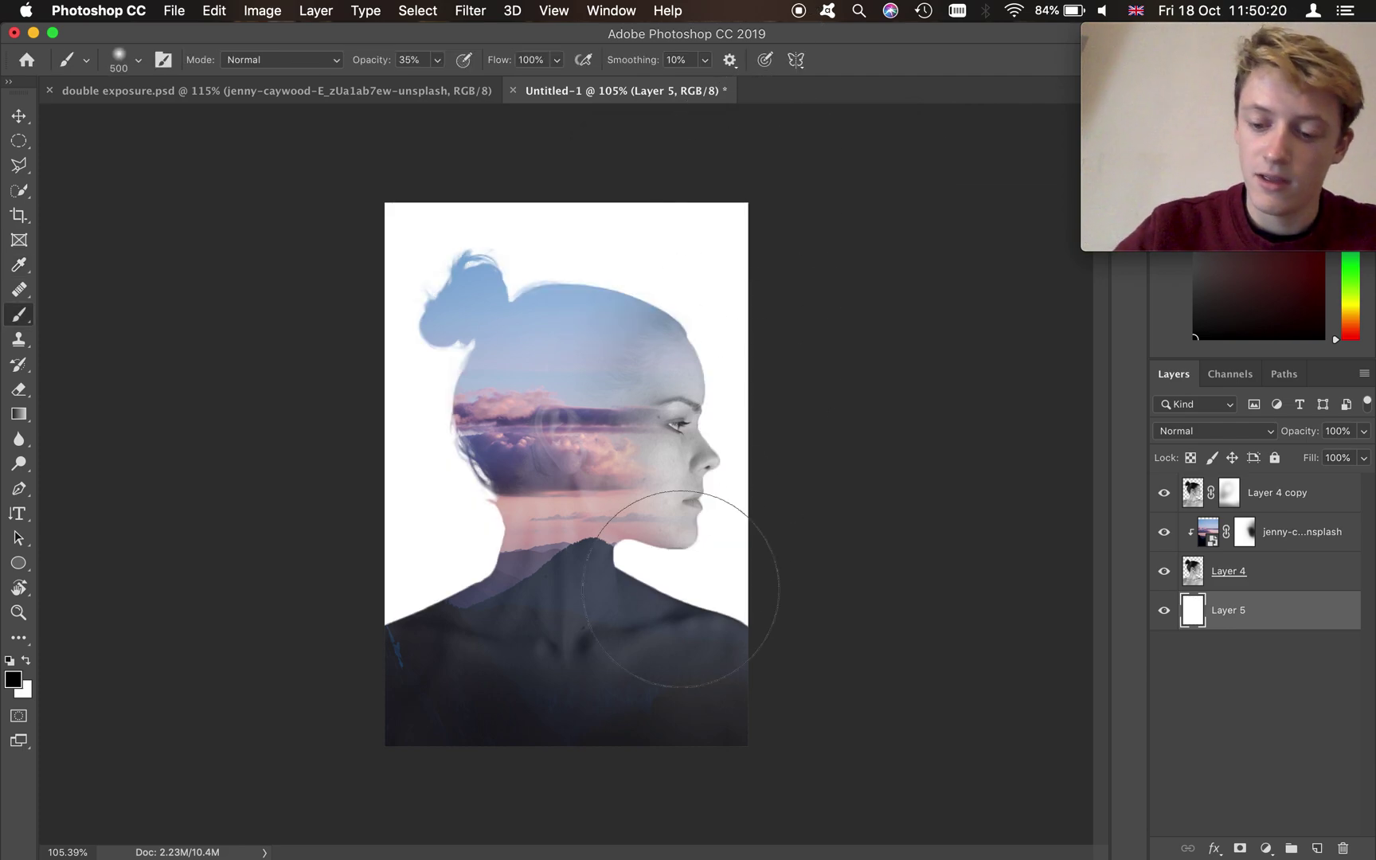
pyautogui.click(1317, 848)
pyautogui.hotkey('shift', 'BackSpace')
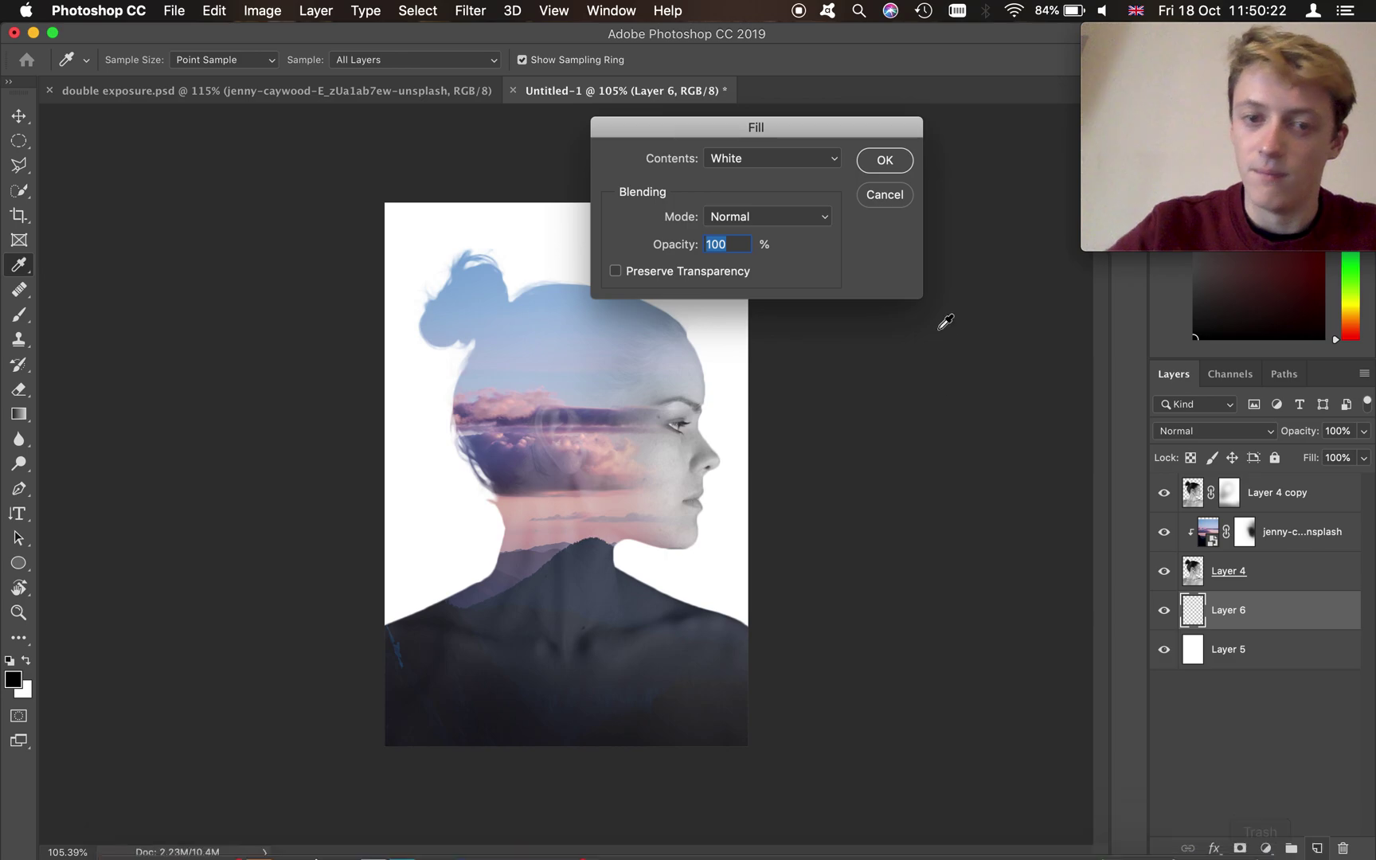
# Fill Layer 6 with pink #deb4b9 and lower its opacity to 28%.
pyautogui.click(777, 165)
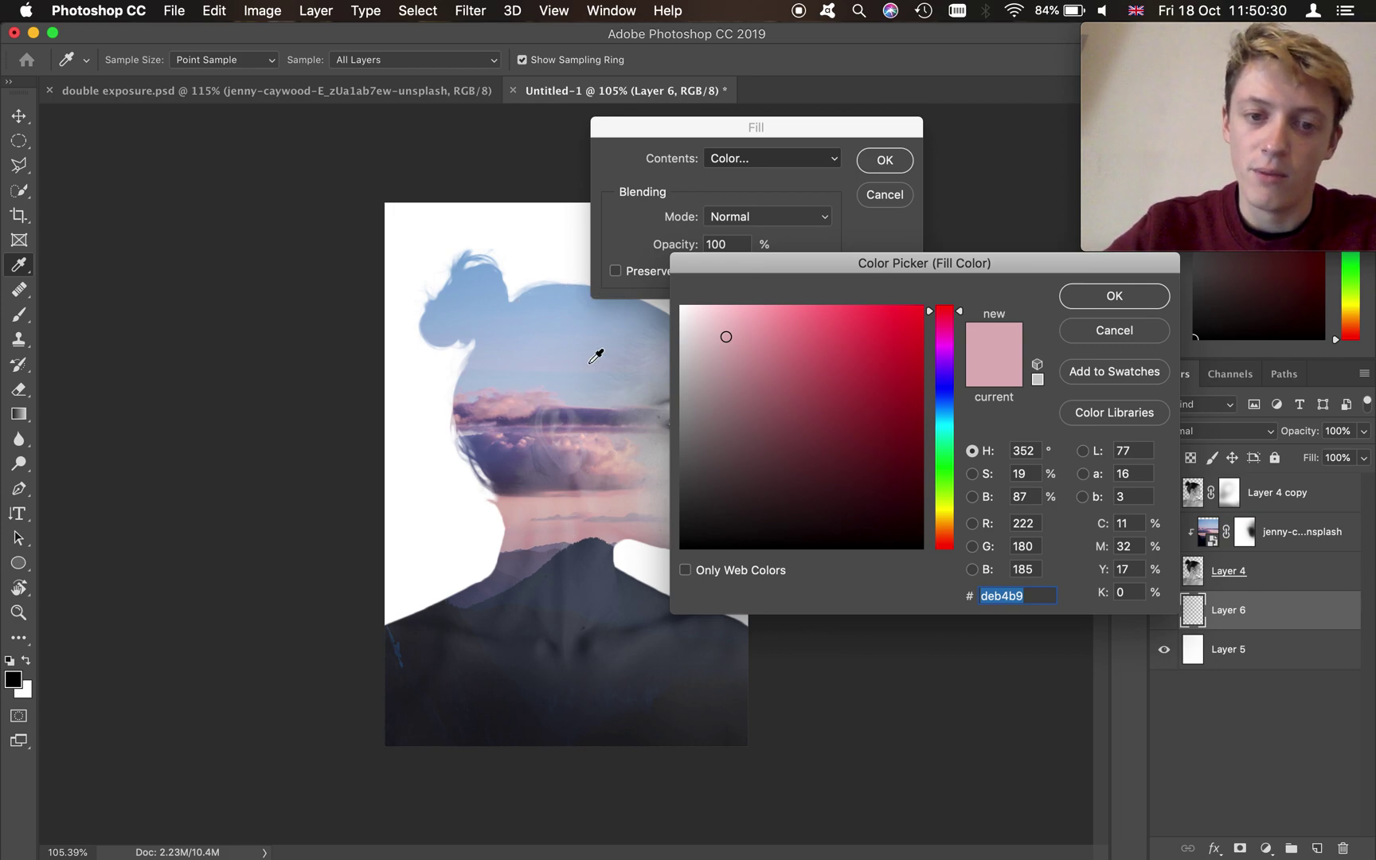
pyautogui.click(1115, 296)
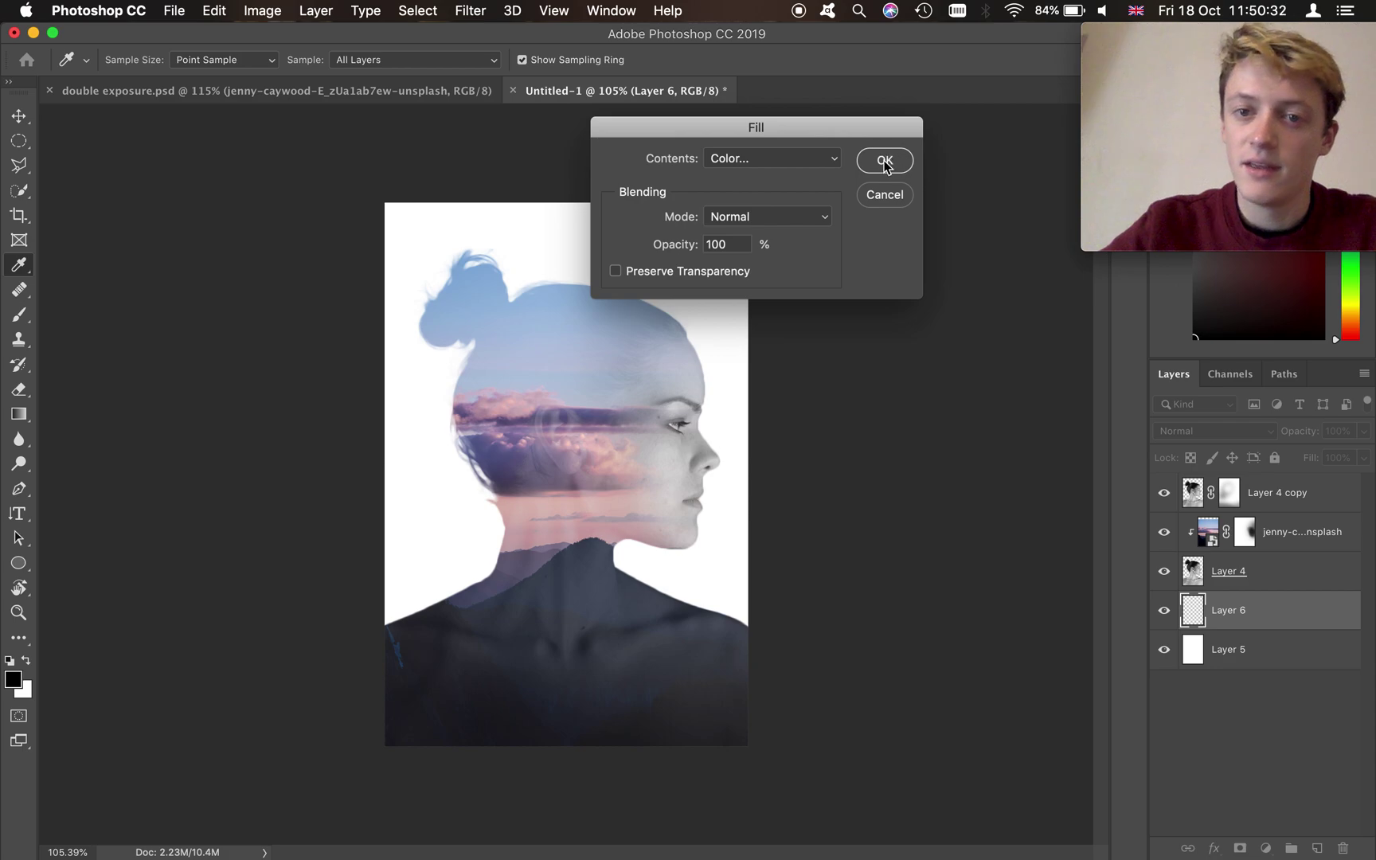
pyautogui.click(884, 160)
pyautogui.press('b')
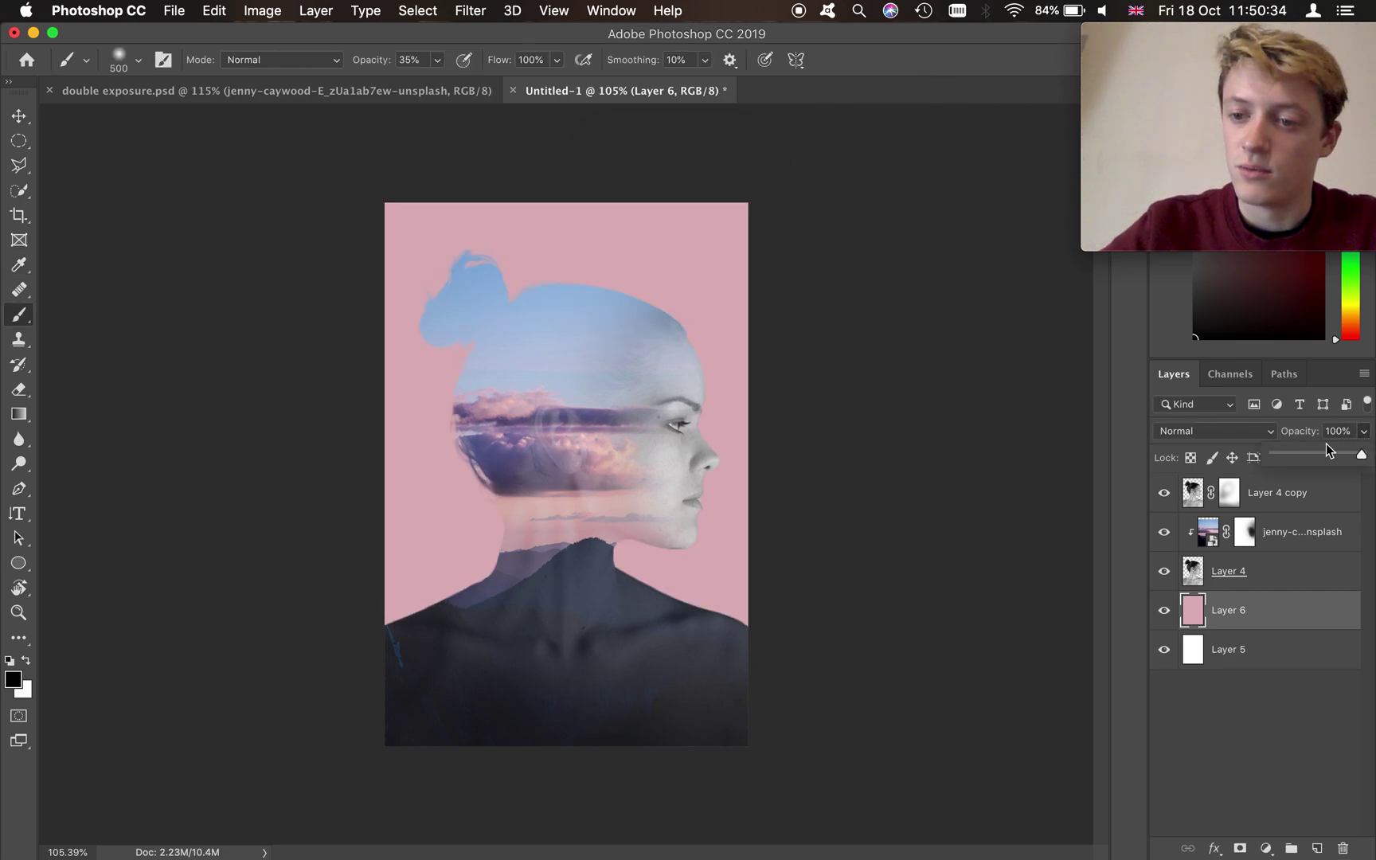
pyautogui.moveTo(1299, 452); pyautogui.dragTo(1306, 624)
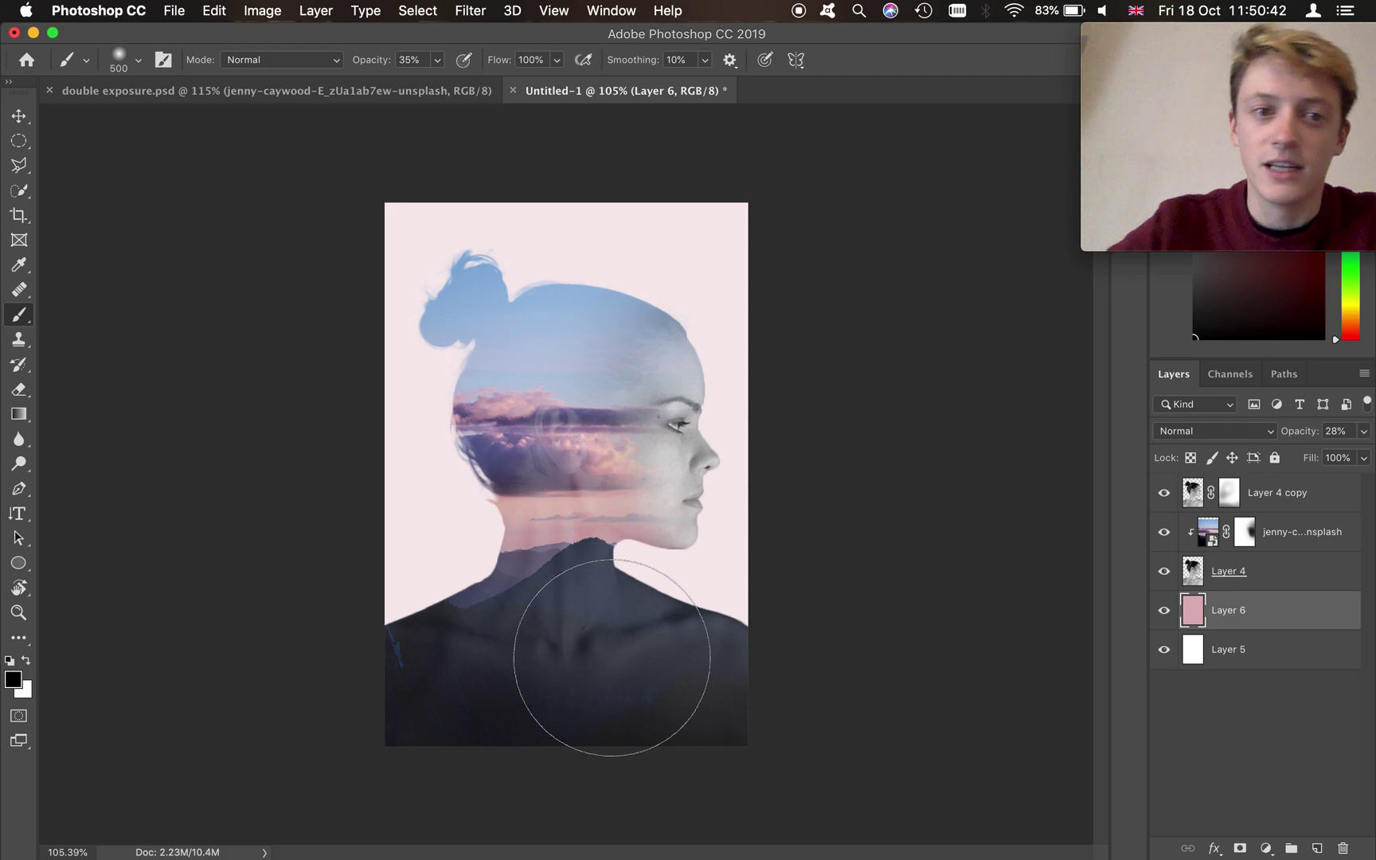
# Duplicate the seagulls layer (Layer 4) from double exposure.psd into Untitled-1.
pyautogui.click(335, 100)
pyautogui.rightClick(1304, 538)
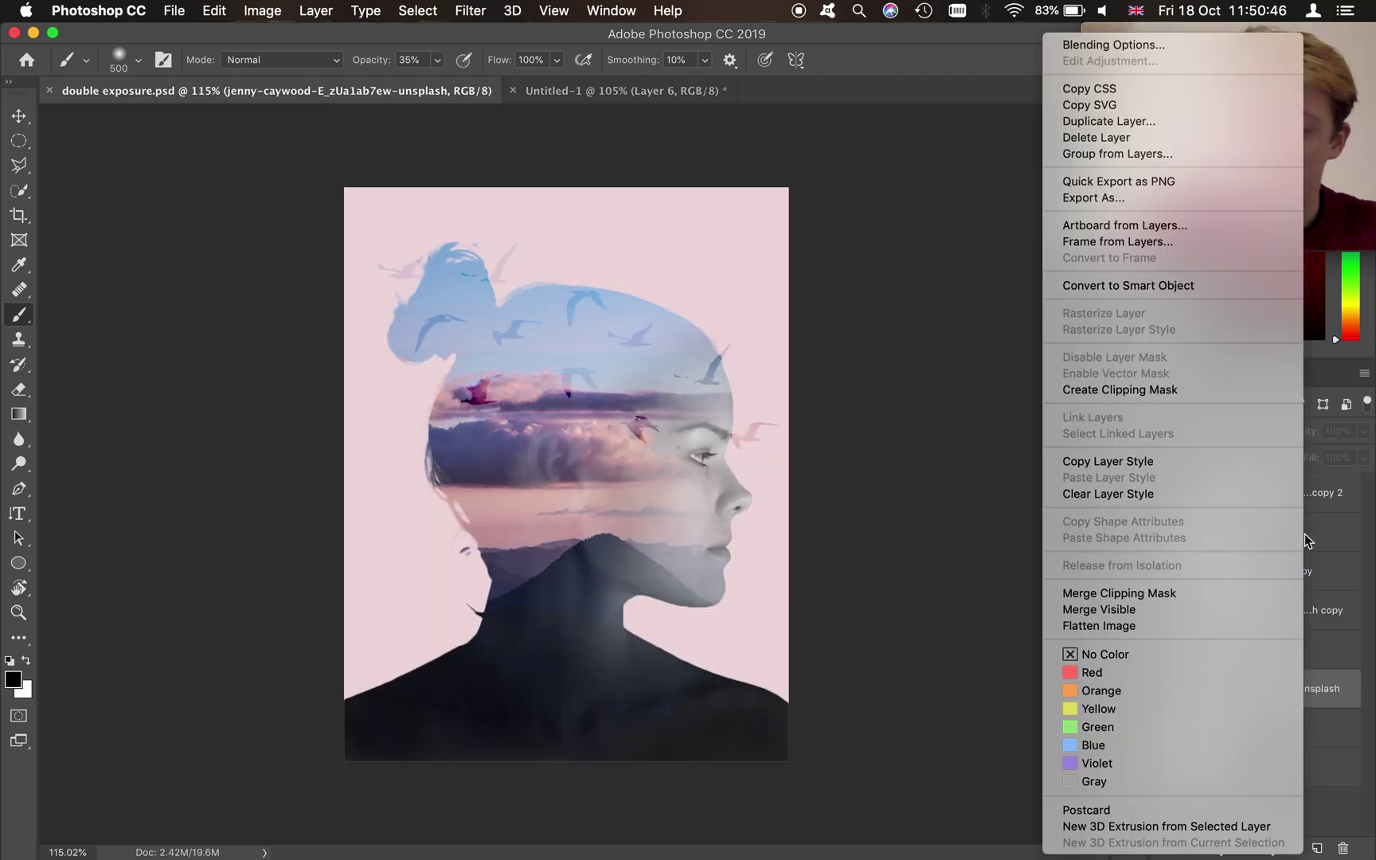
pyautogui.click(1173, 121)
pyautogui.click(605, 369)
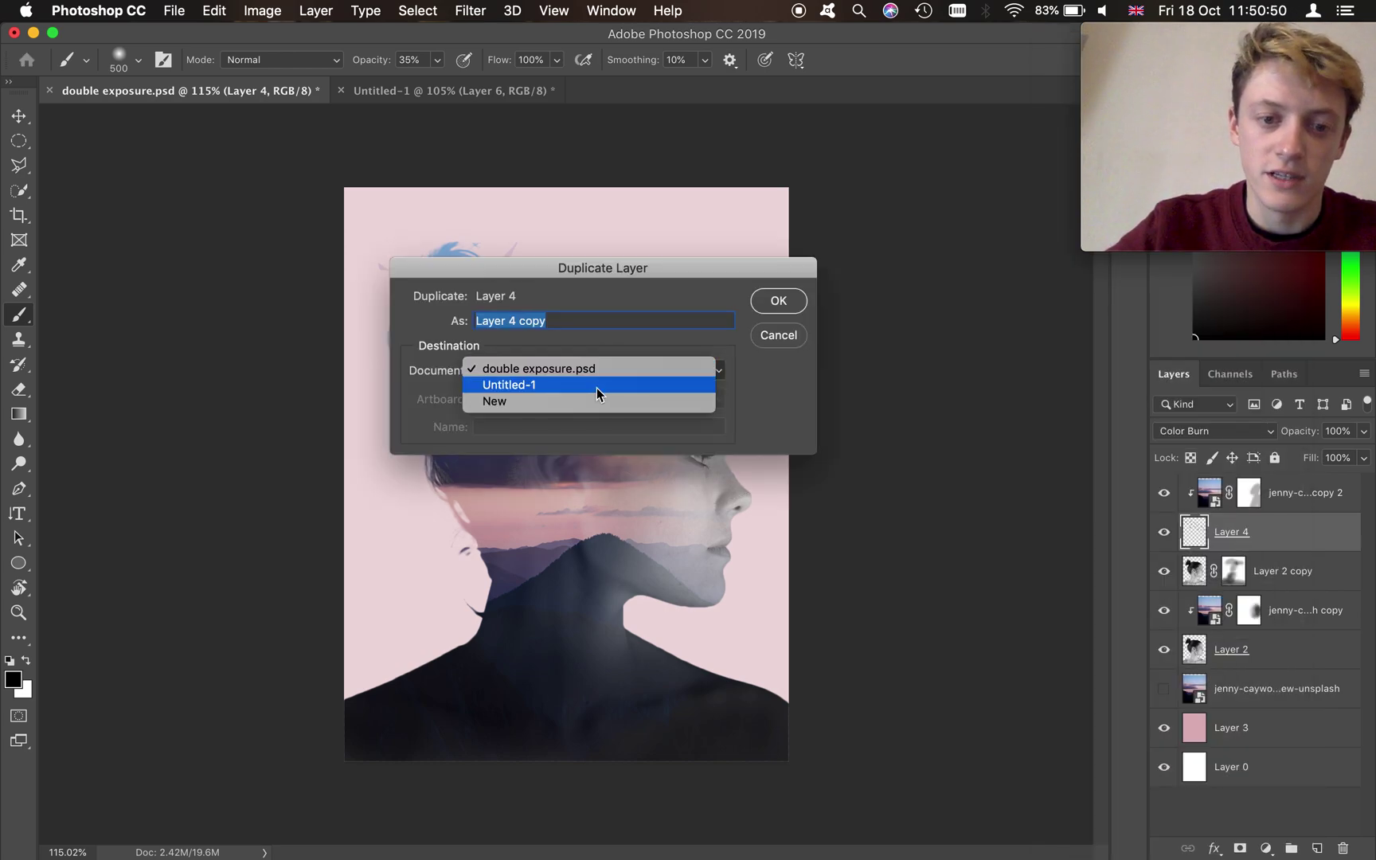
pyautogui.click(596, 385)
pyautogui.click(778, 301)
# Move the seagulls layer to the top, nudge it slightly up-left, and keep Color Burn.
pyautogui.click(503, 92)
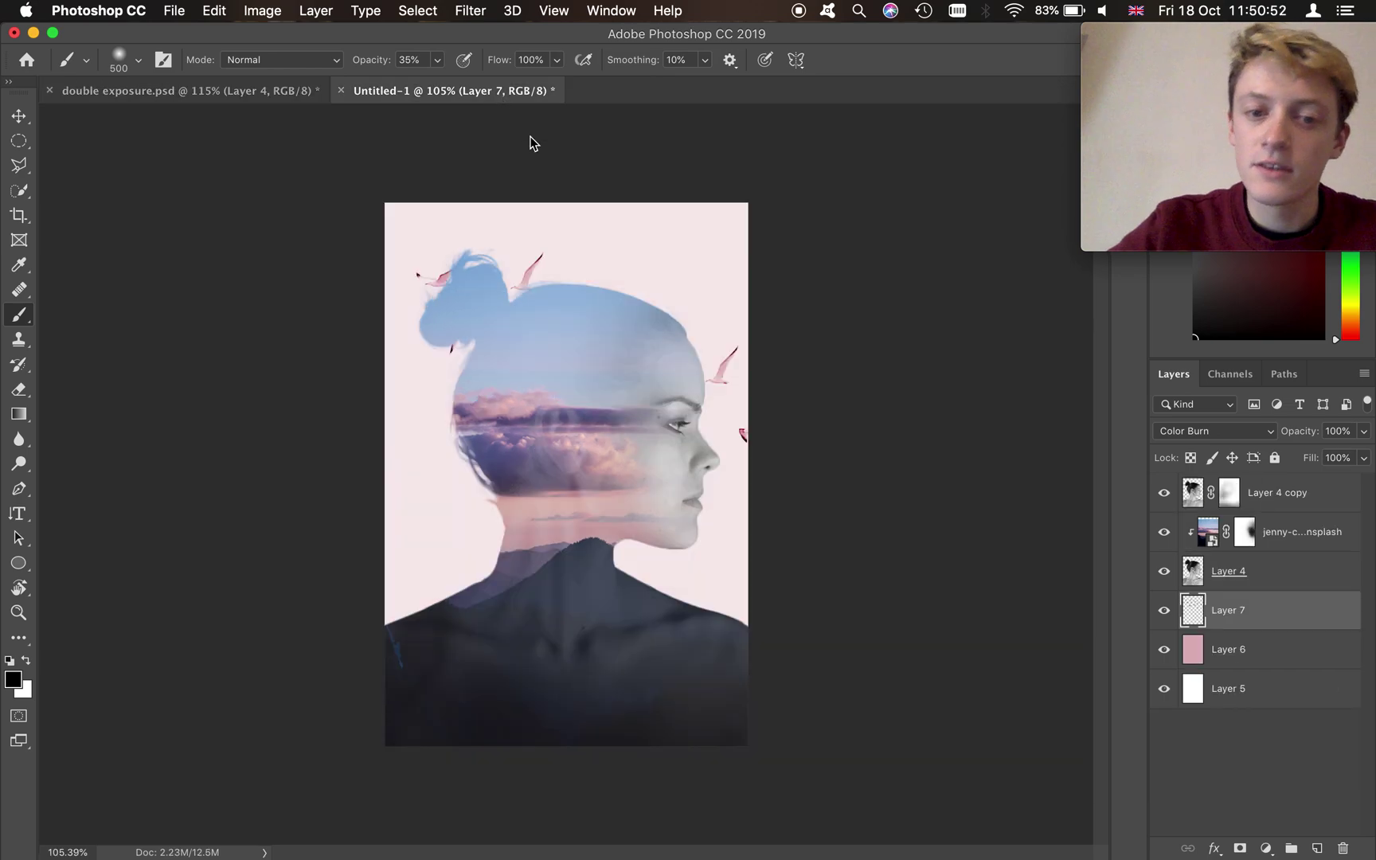
pyautogui.moveTo(1284, 611); pyautogui.dragTo(1264, 478)
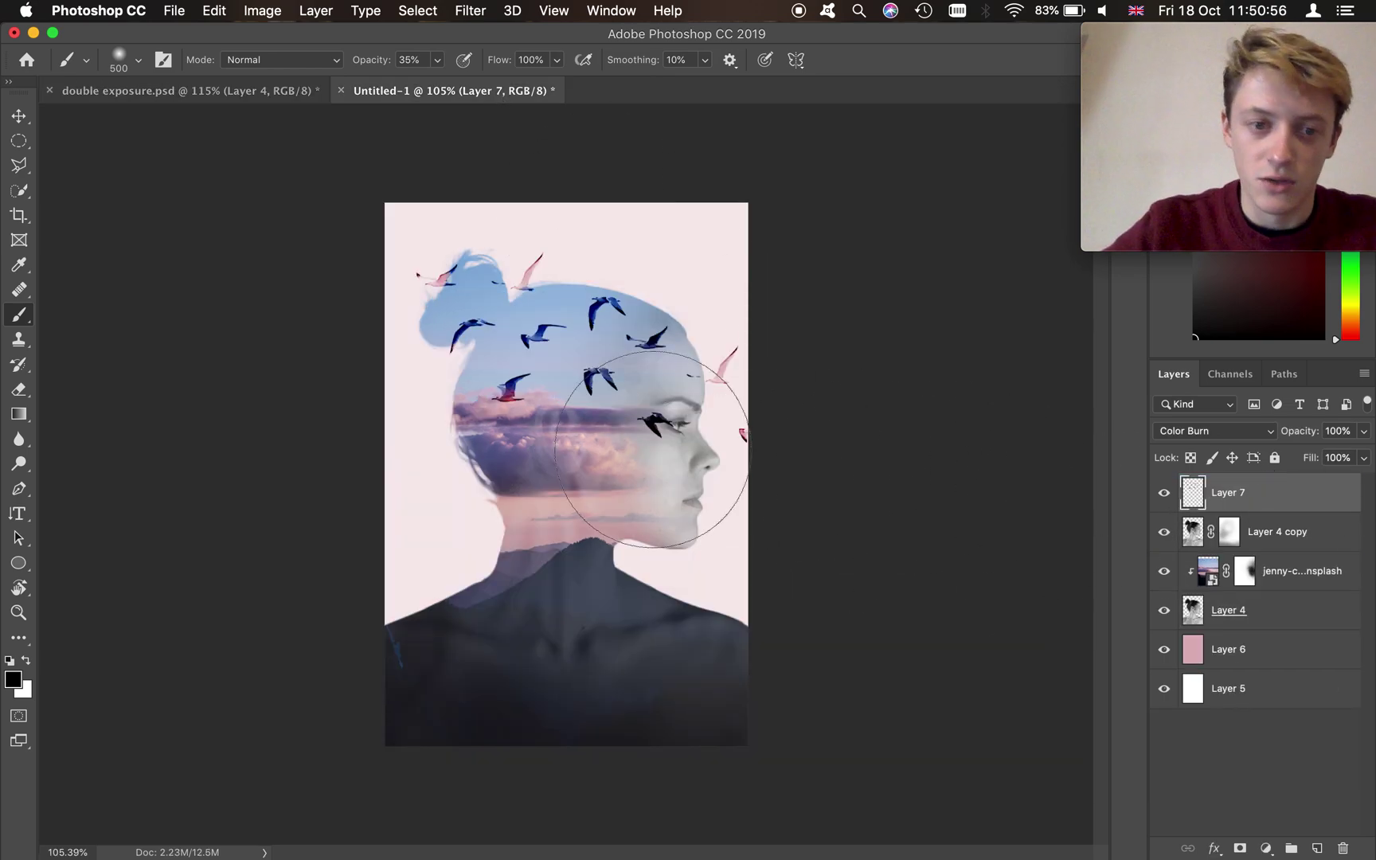
pyautogui.press('super+t')
pyautogui.moveTo(708, 381); pyautogui.dragTo(684, 369)
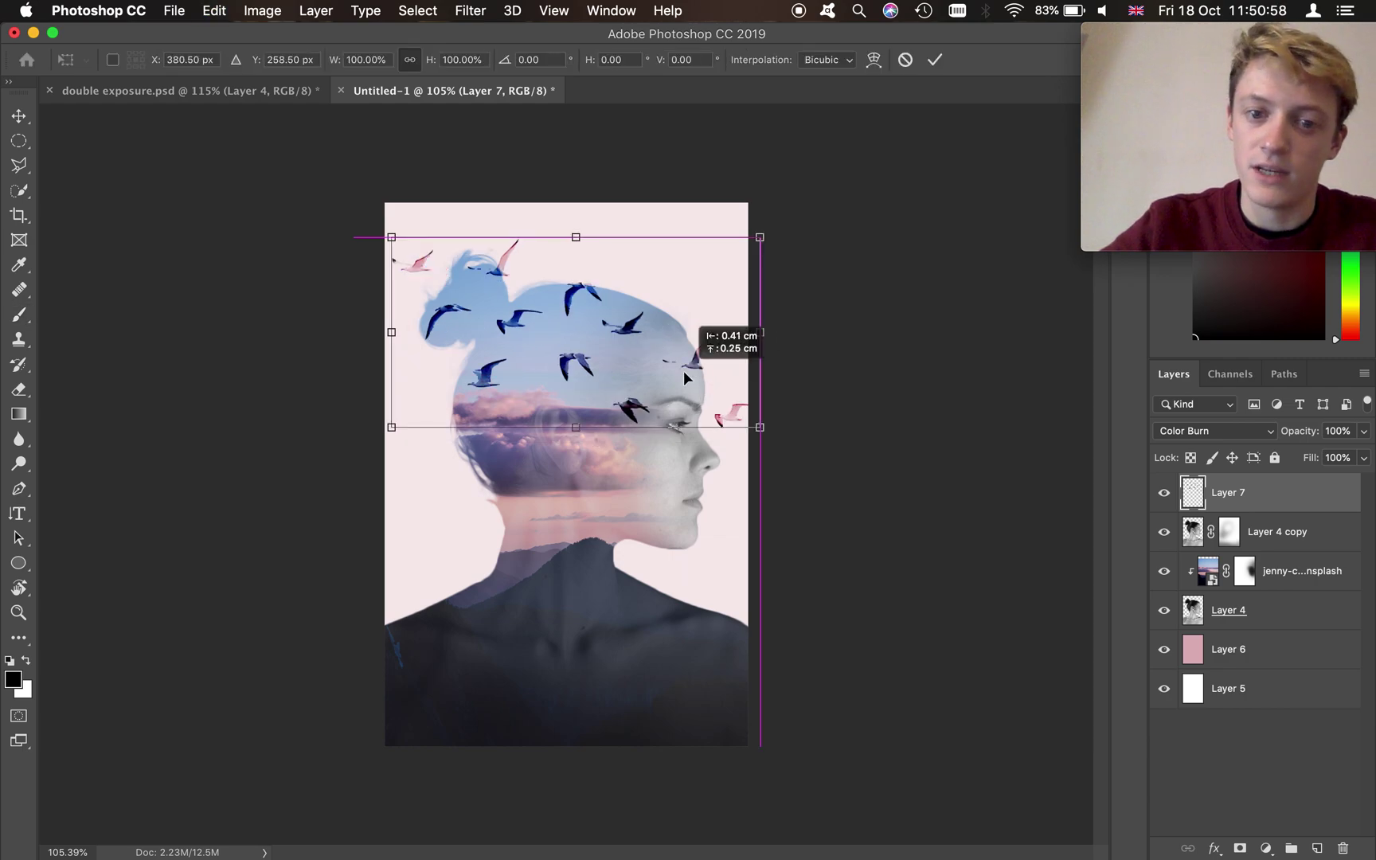
pyautogui.press('Return')
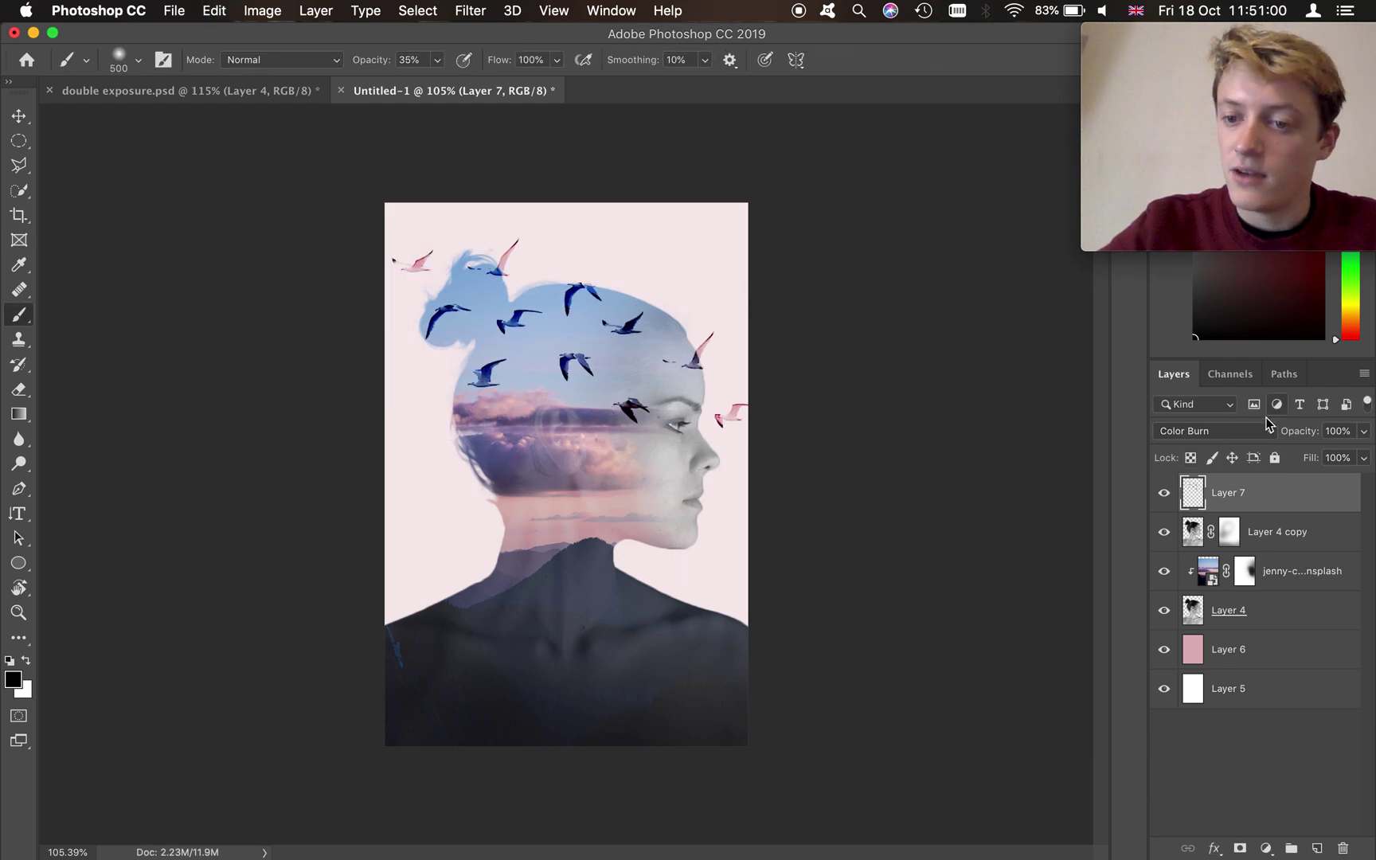
pyautogui.click(1266, 430)
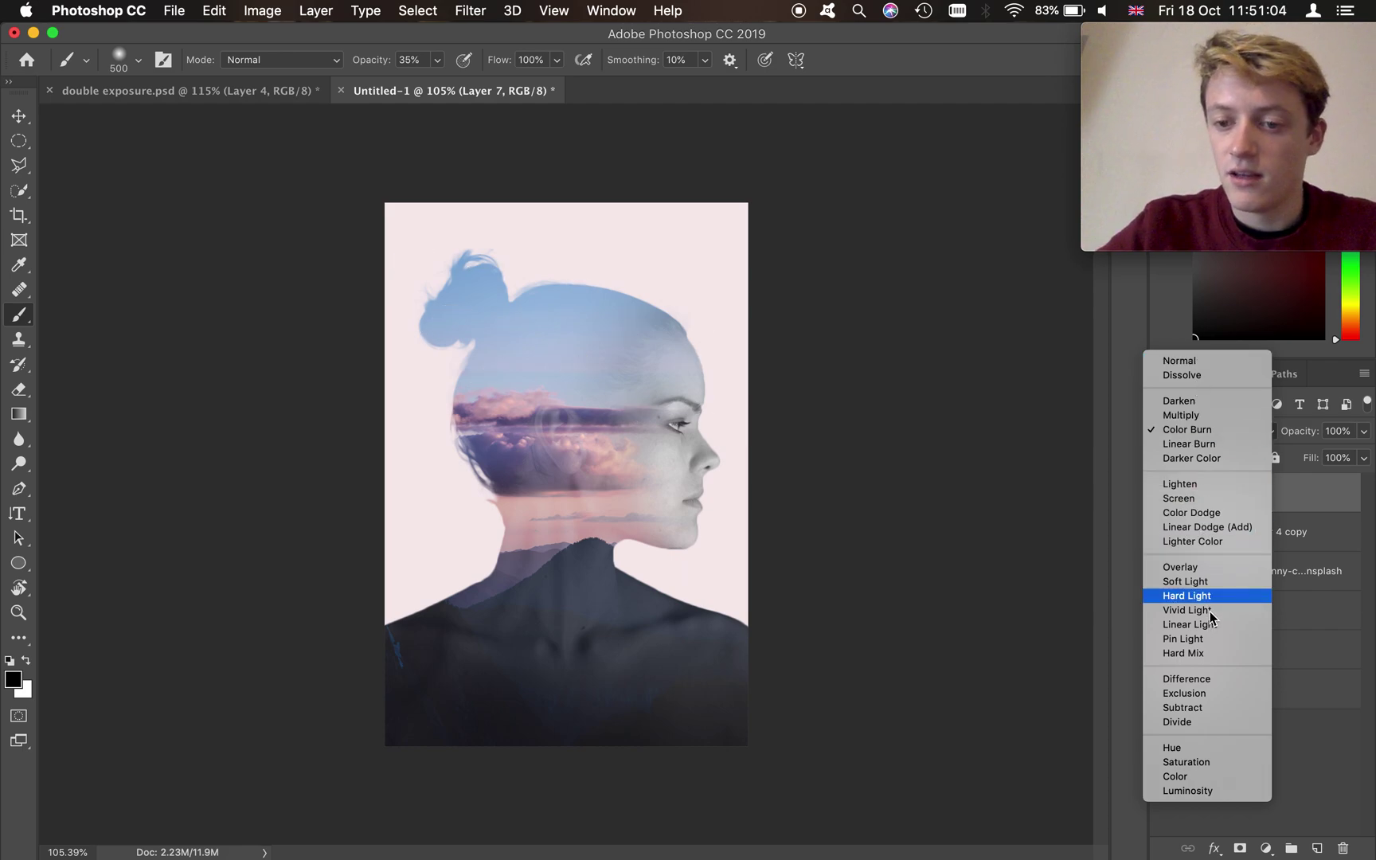
pyautogui.click(1173, 431)
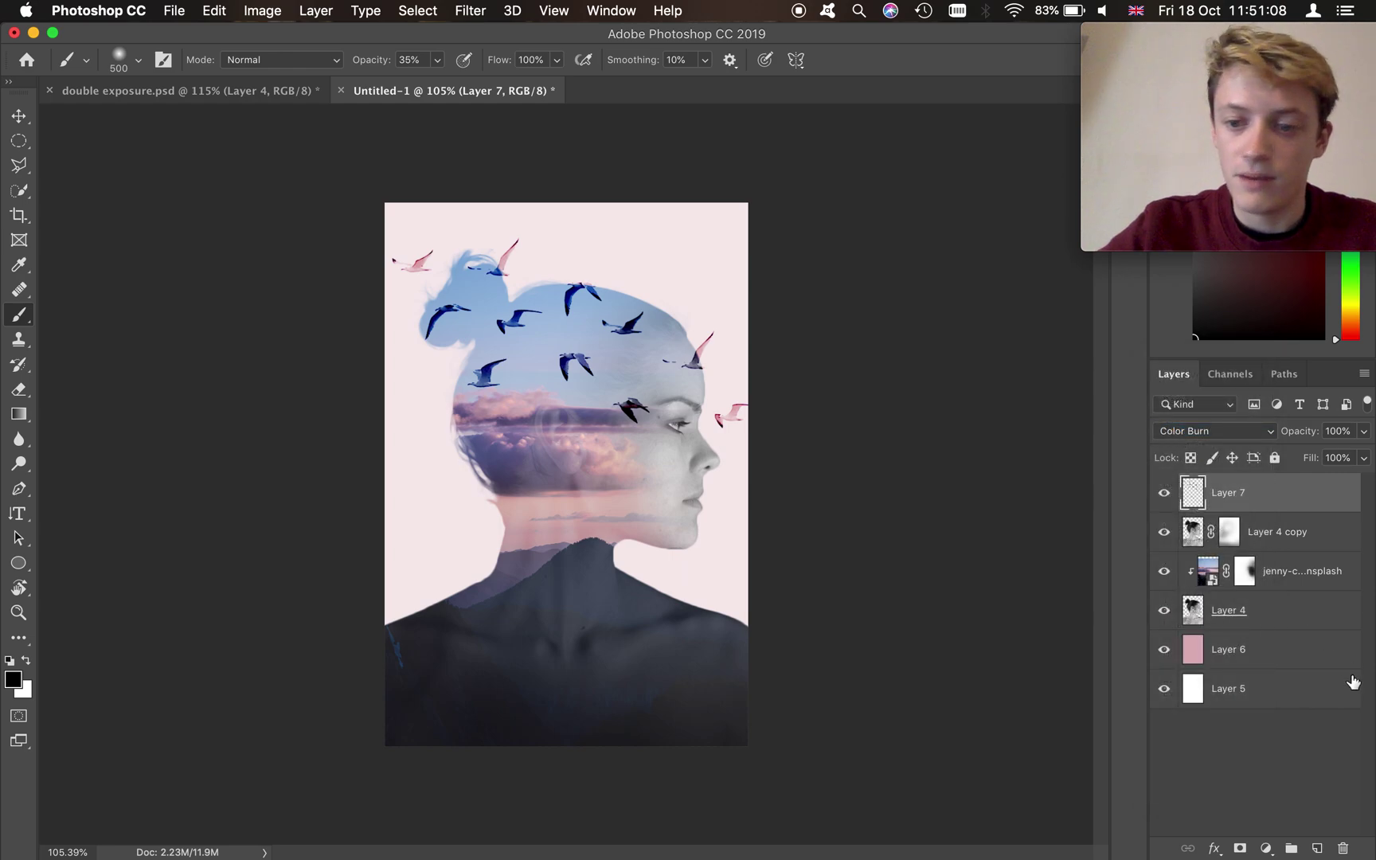
# Duplicate the sunset landscape layer to the top, clip it to the seagulls, at 75% opacity.
pyautogui.moveTo(1330, 591); pyautogui.dragTo(1298, 495)
pyautogui.keyDown('alt'); pyautogui.click(1275, 507); pyautogui.keyUp('alt')
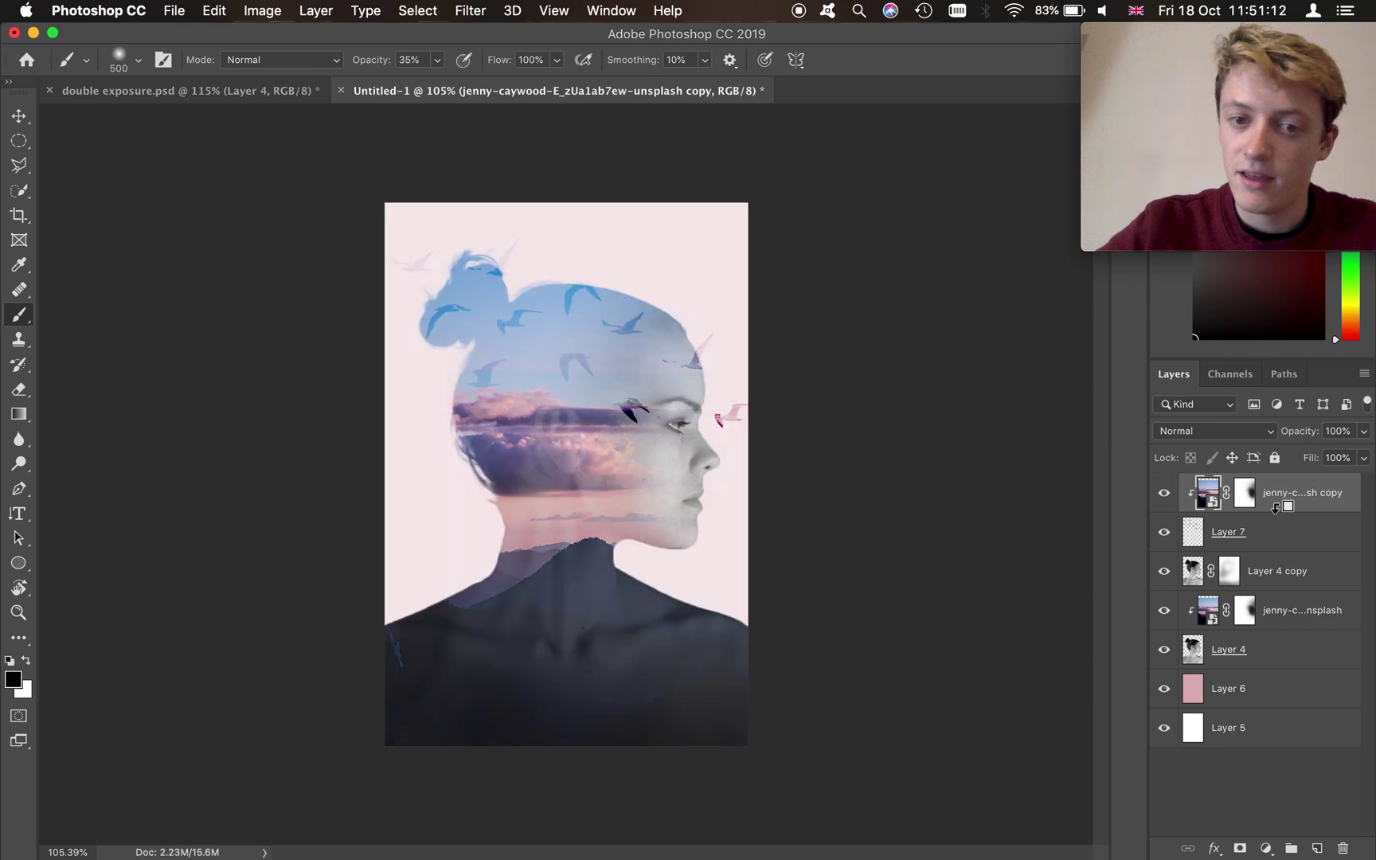
pyautogui.click(1363, 433)
pyautogui.moveTo(1330, 456); pyautogui.dragTo(1340, 455)
pyautogui.click(1309, 552)
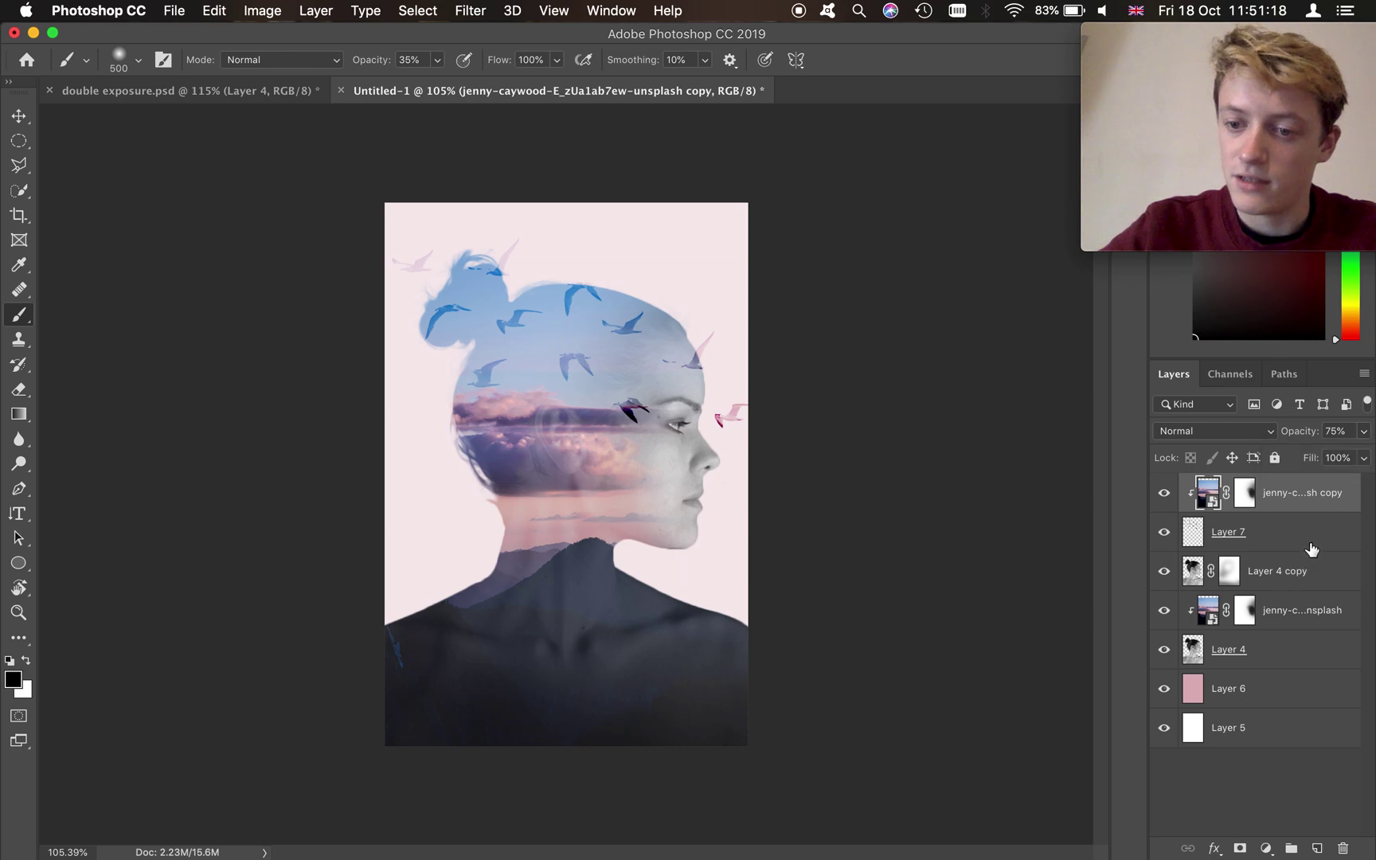
# Set the seagulls layer to 77% opacity and swap the foreground color to white.
pyautogui.click(1330, 530)
pyautogui.click(1366, 434)
pyautogui.moveTo(1332, 452); pyautogui.dragTo(1333, 452)
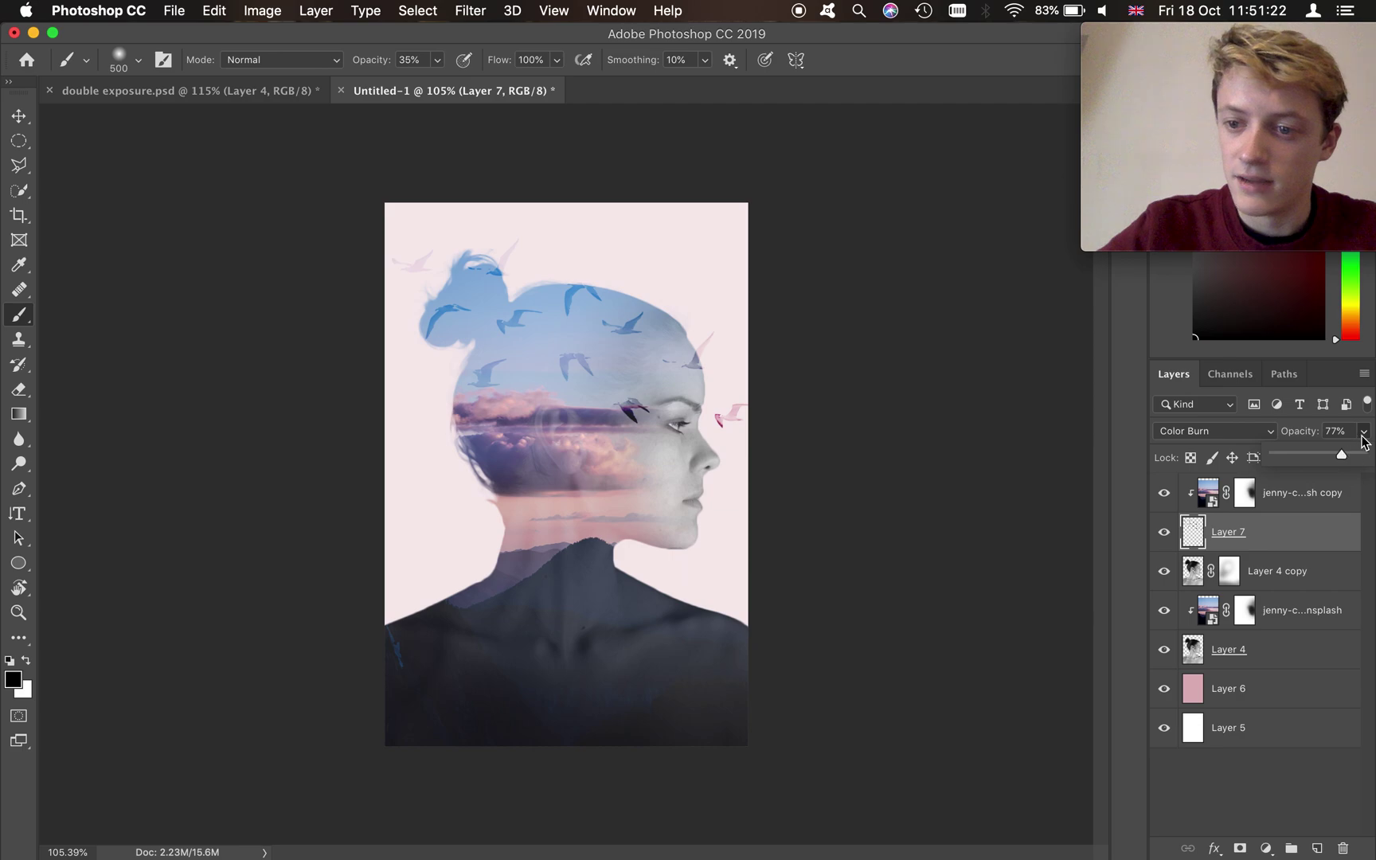
pyautogui.click(1318, 549)
pyautogui.click(1244, 494)
pyautogui.press('x')
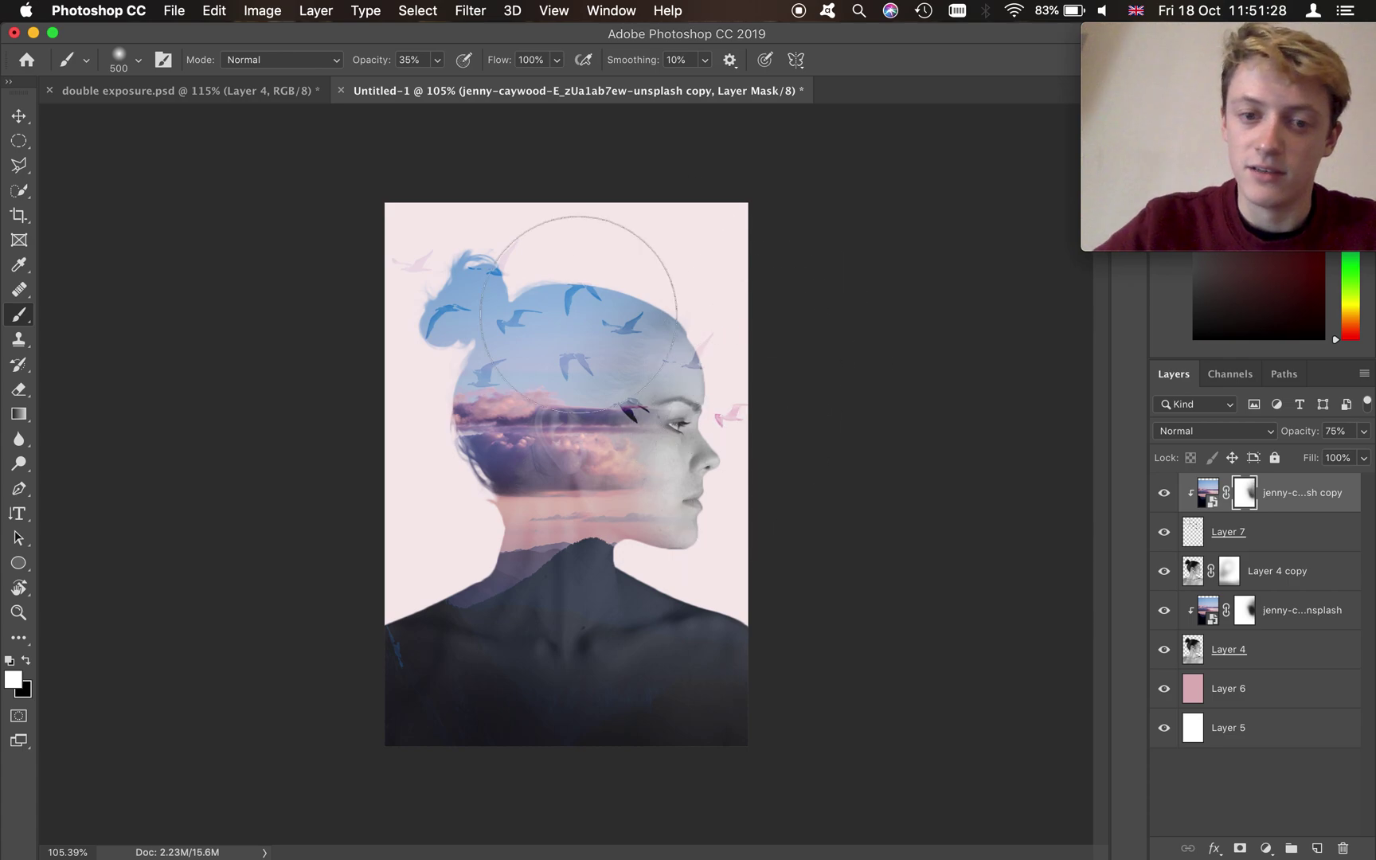
pyautogui.click(1307, 532)
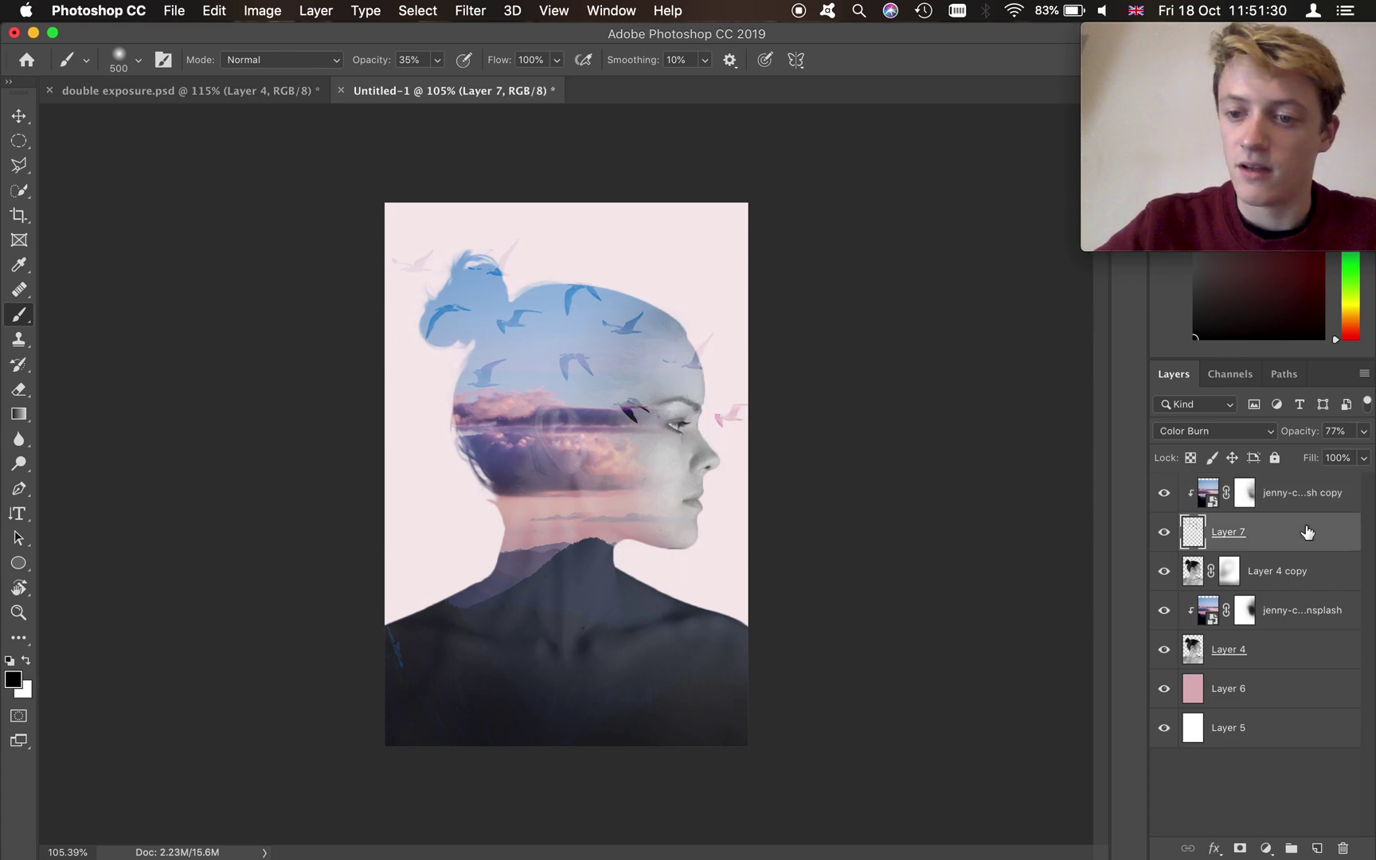
pyautogui.click(1238, 434)
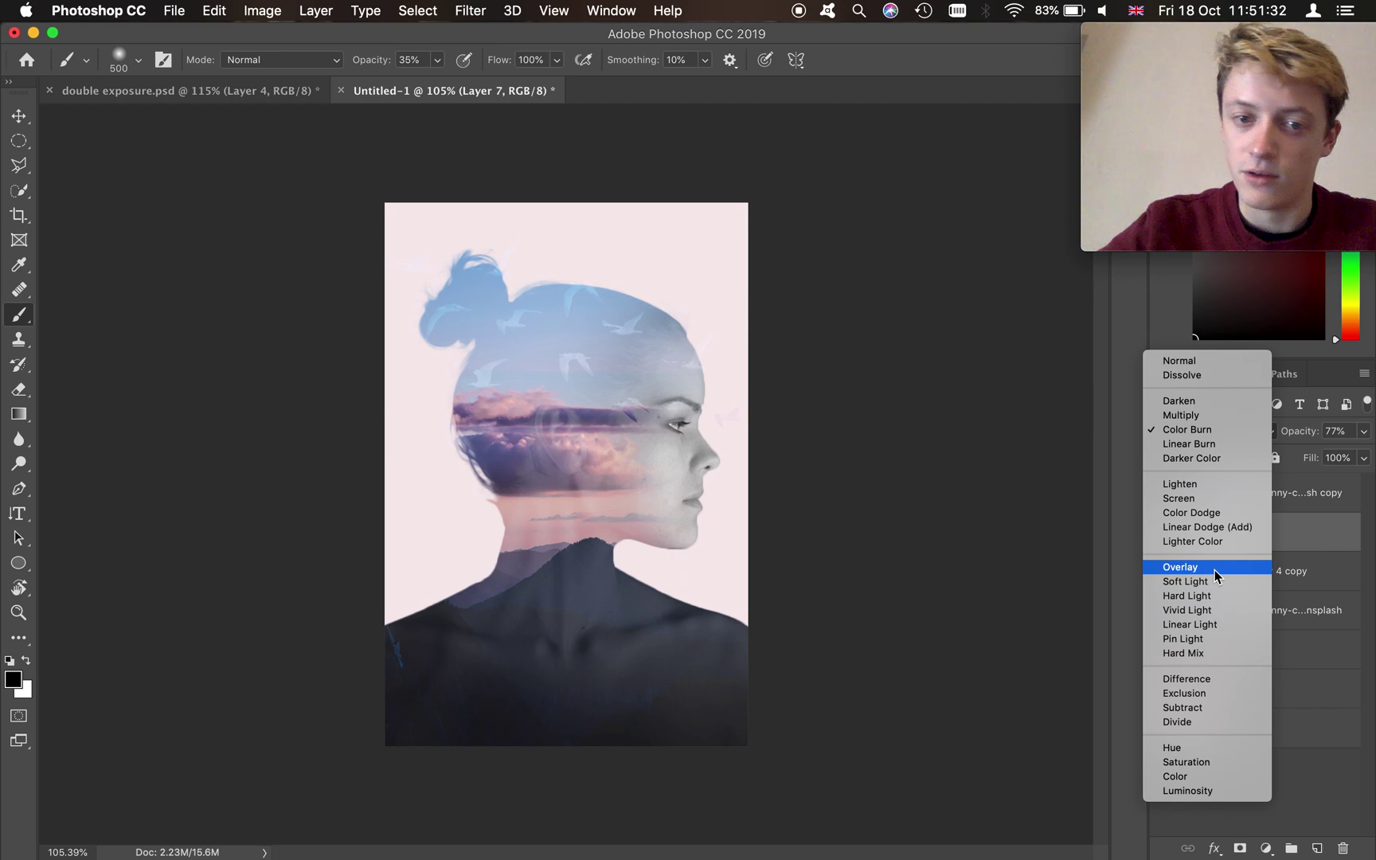
pyautogui.click(1208, 430)
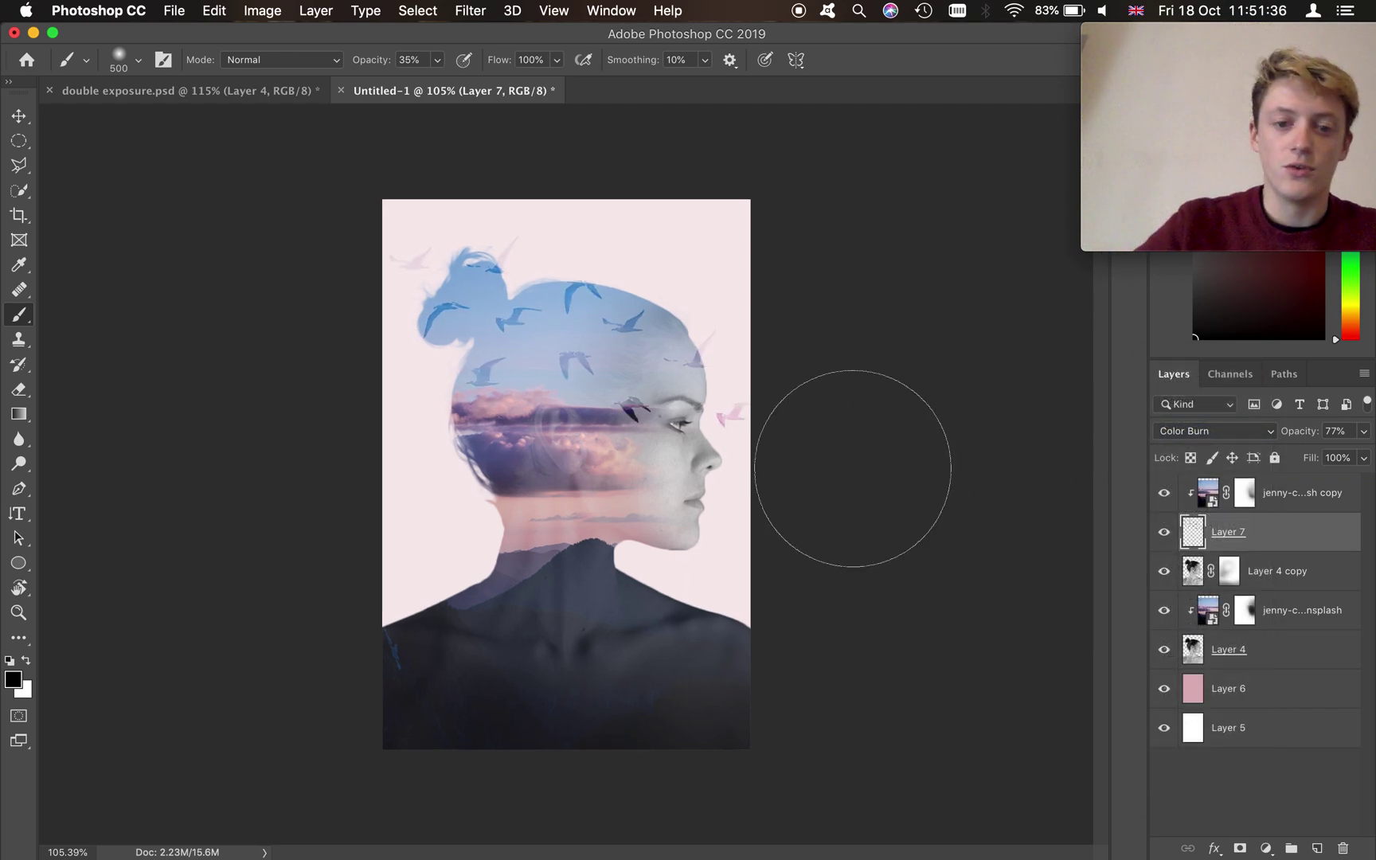
pyautogui.scroll(2, 852, 469)
pyautogui.press('a')
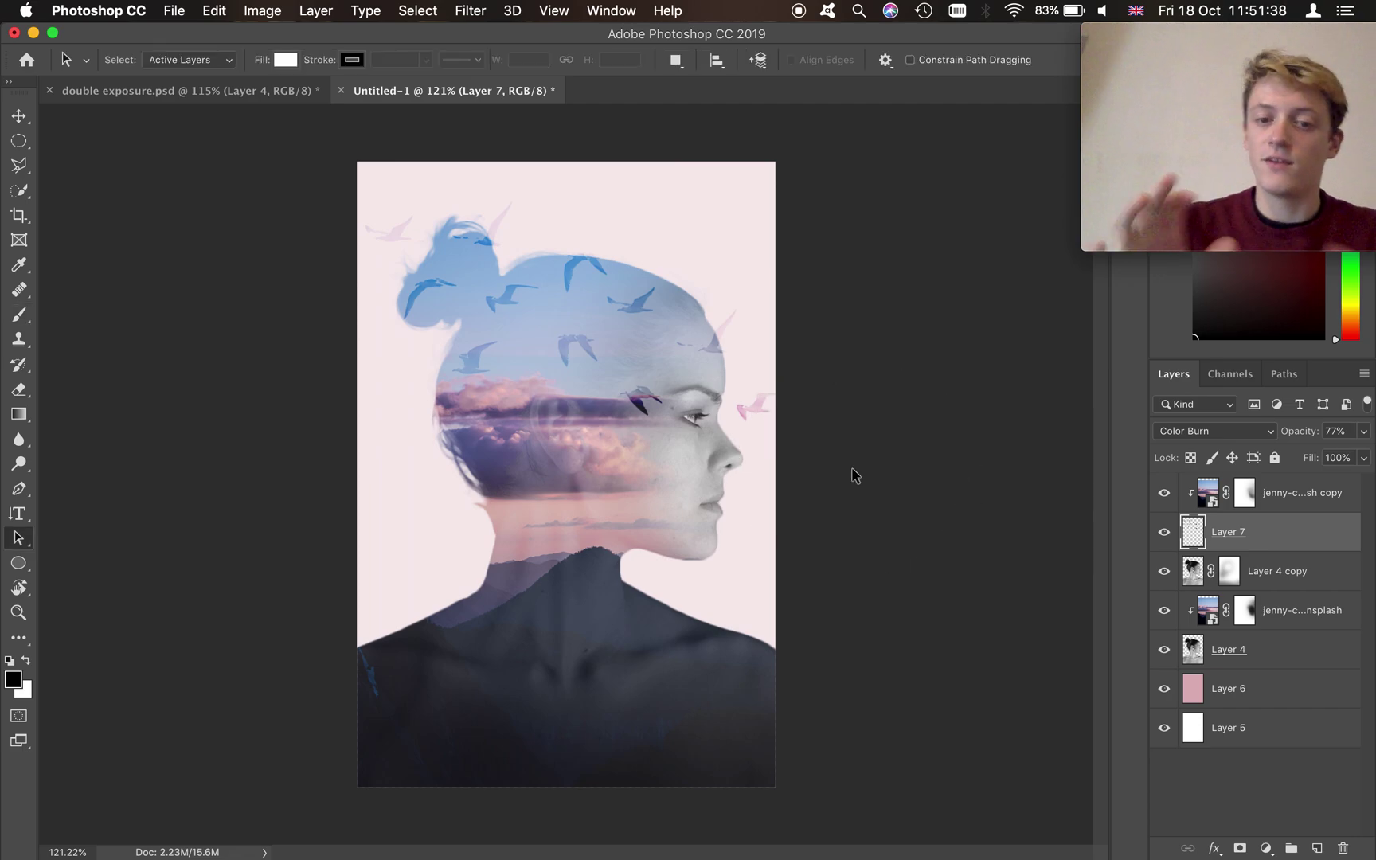